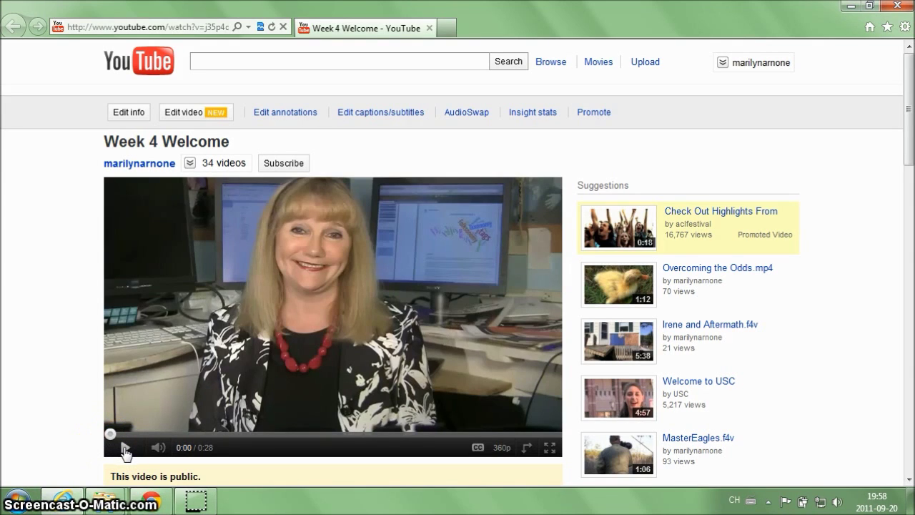
# Step: Play the Week 4 Welcome video briefly and pause it at 0:07
pyautogui.click(126, 449)
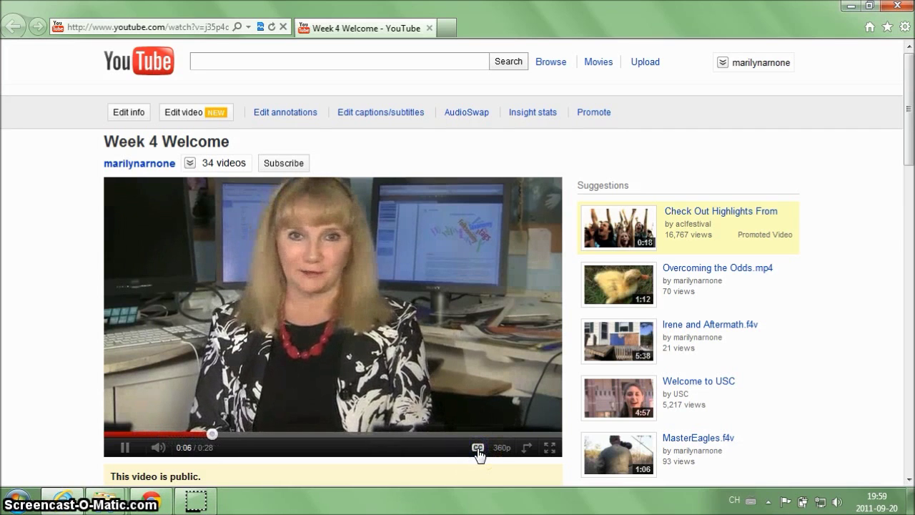
pyautogui.click(122, 448)
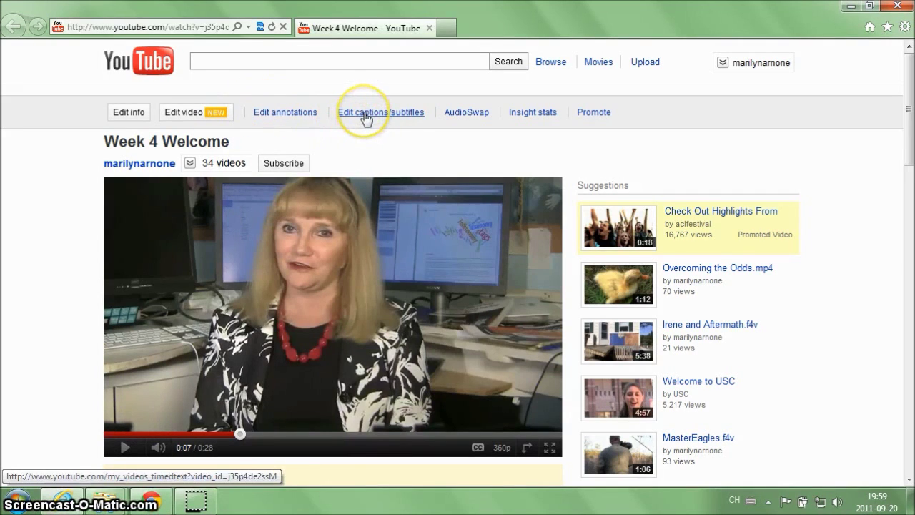
# Step: Open the English: Machine Transcription captions in the editor and play the video alongside them
pyautogui.click(364, 114)
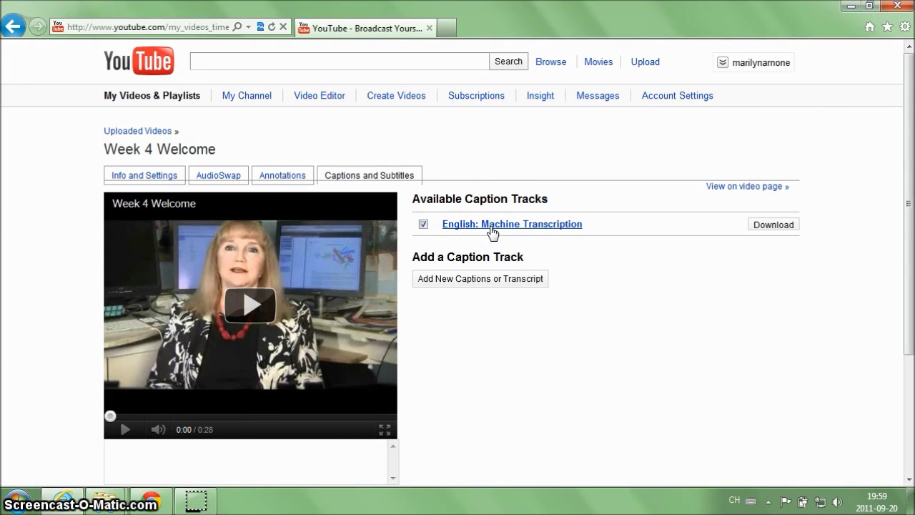
pyautogui.click(493, 227)
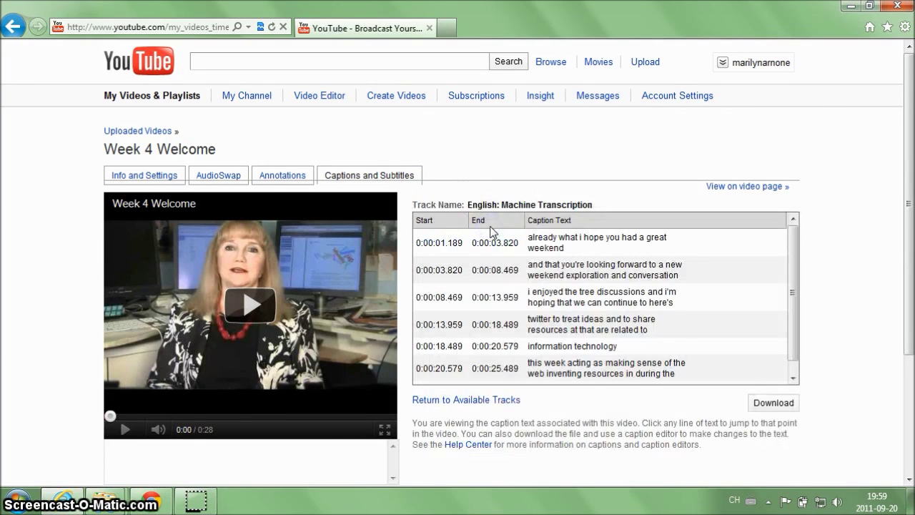
pyautogui.click(123, 430)
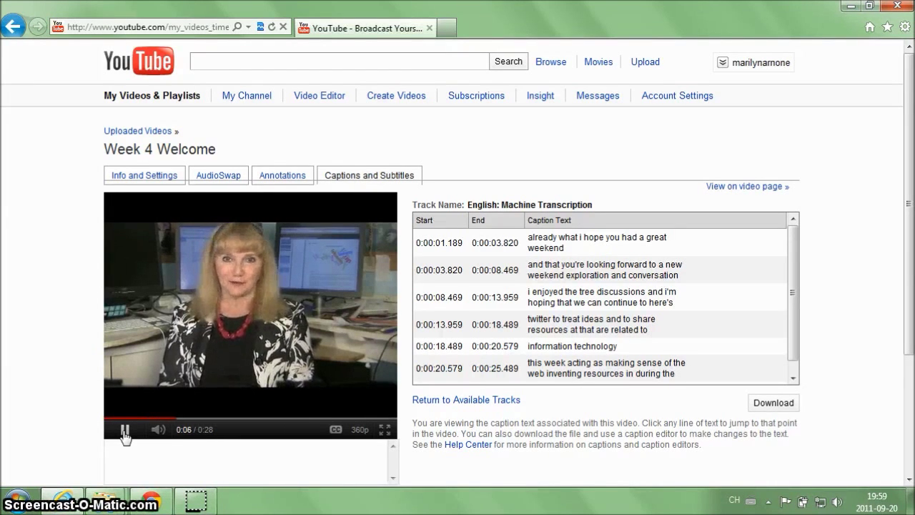
pyautogui.click(125, 432)
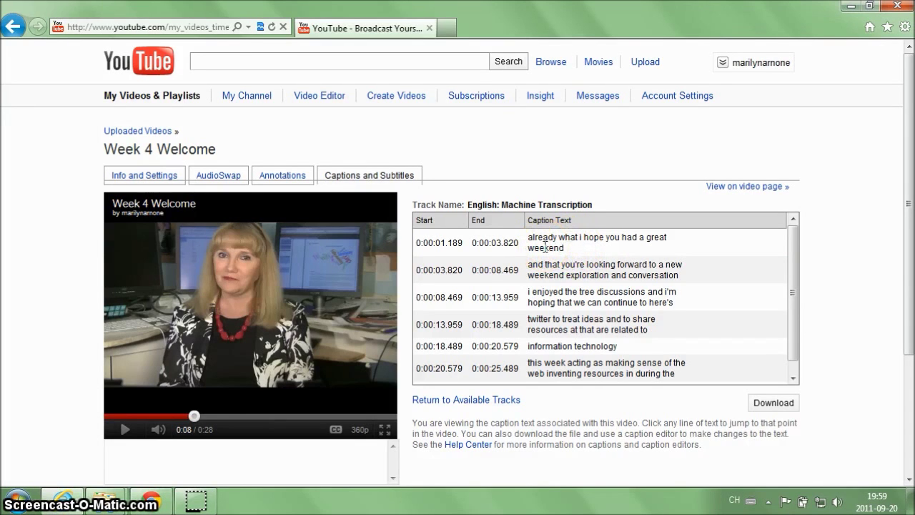
# Step: Jump through the first three caption lines, pause at 0:11, and return to the tracks list
pyautogui.click(545, 247)
pyautogui.click(549, 269)
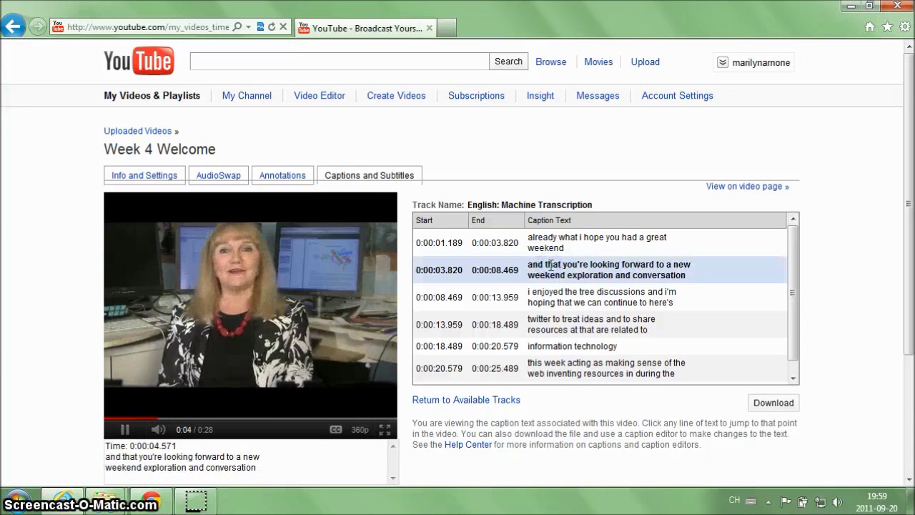
pyautogui.click(531, 293)
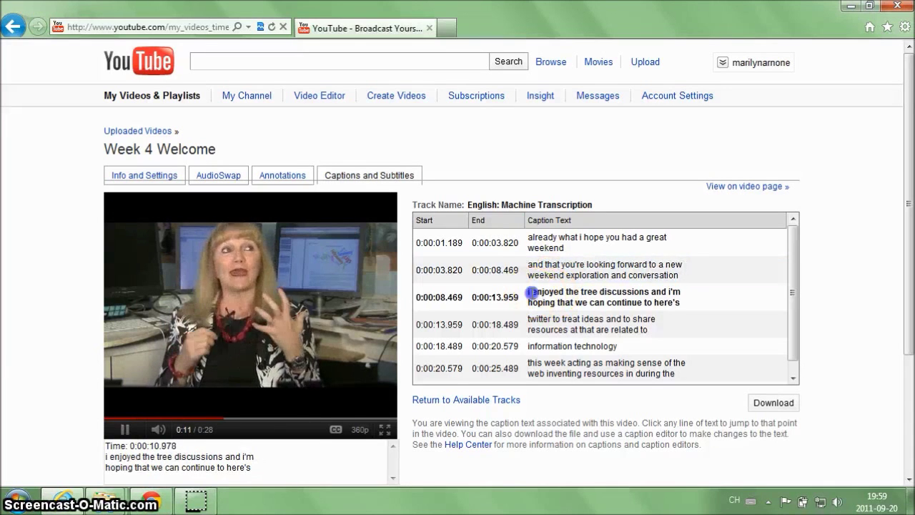
pyautogui.click(125, 429)
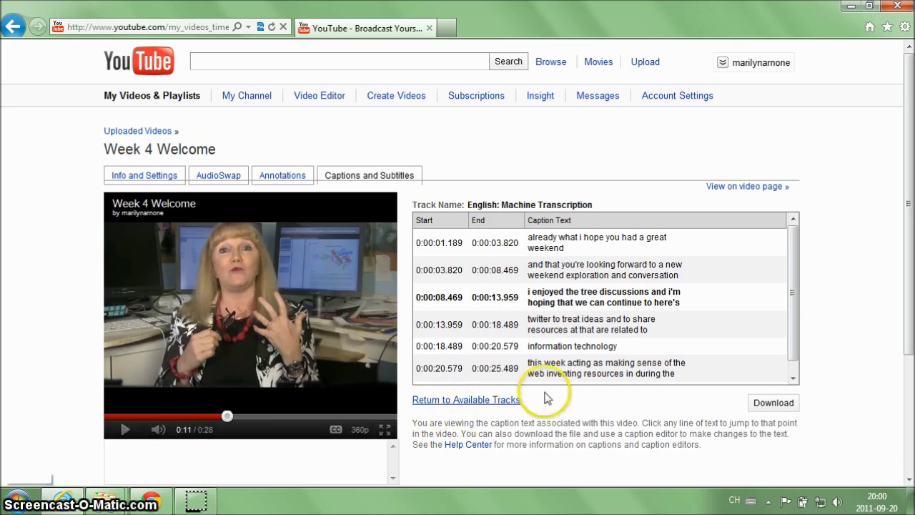
pyautogui.click(496, 403)
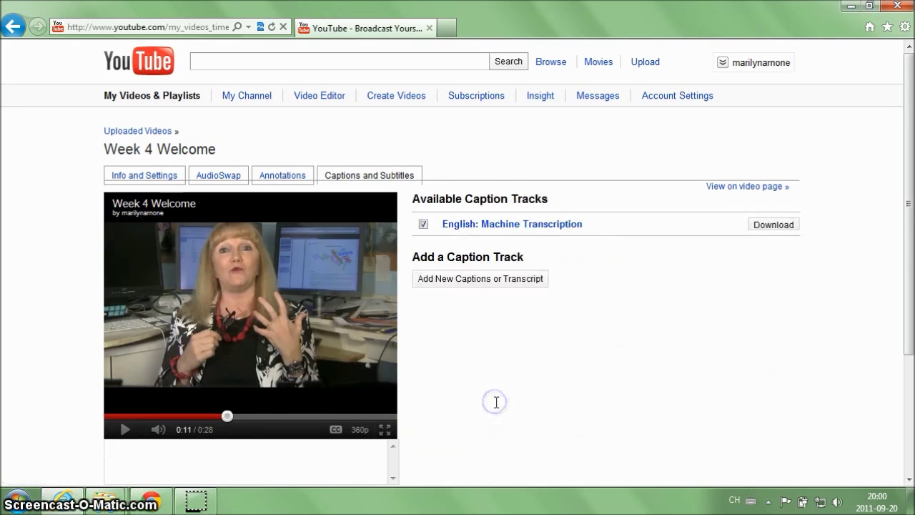
# Step: Download the English machine transcription with Save as, changing its extension to save captions.txt
pyautogui.click(759, 224)
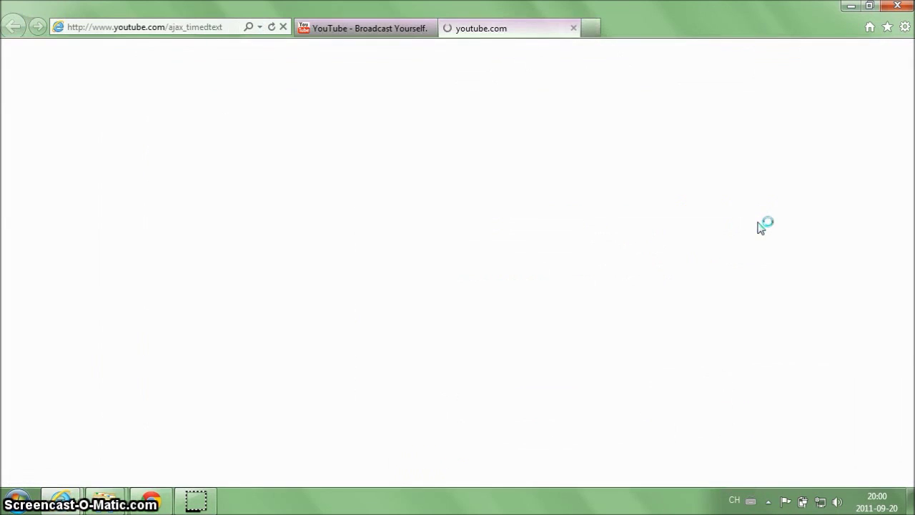
pyautogui.click(714, 471)
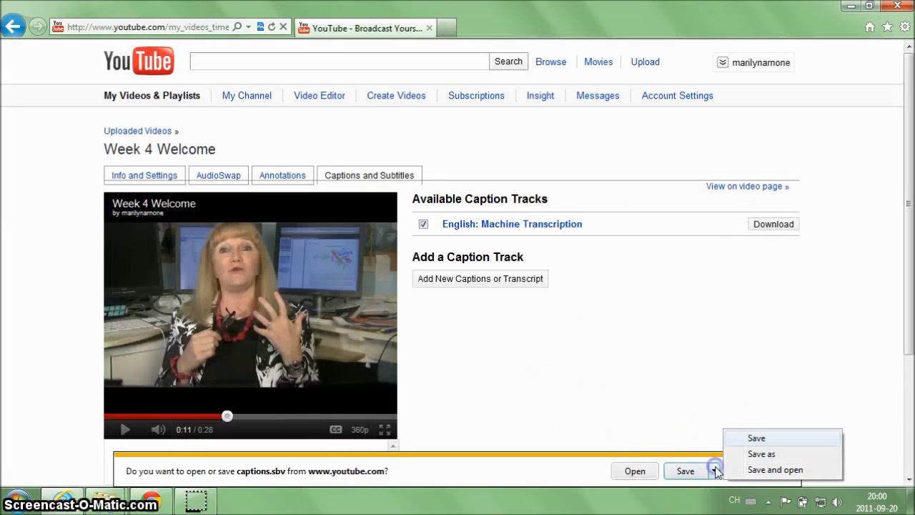
pyautogui.click(753, 455)
pyautogui.click(184, 273)
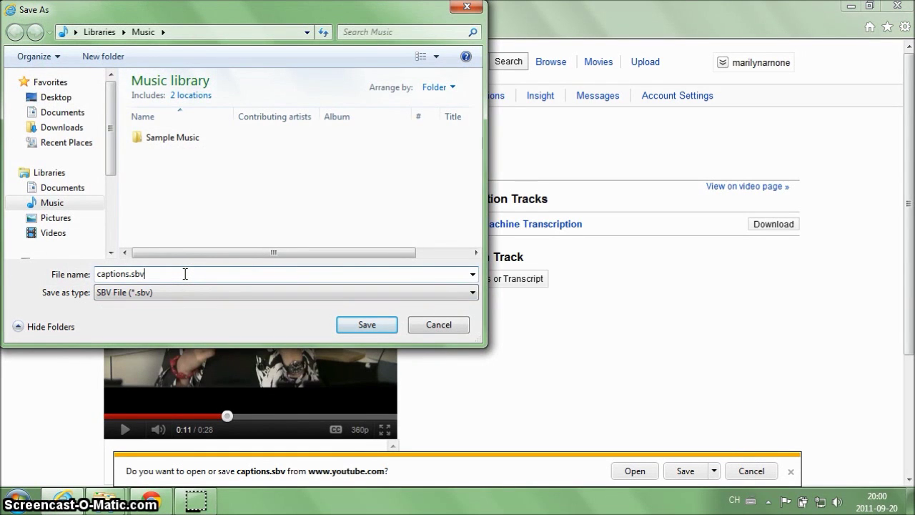
pyautogui.press('BackSpace')
pyautogui.write('txt')
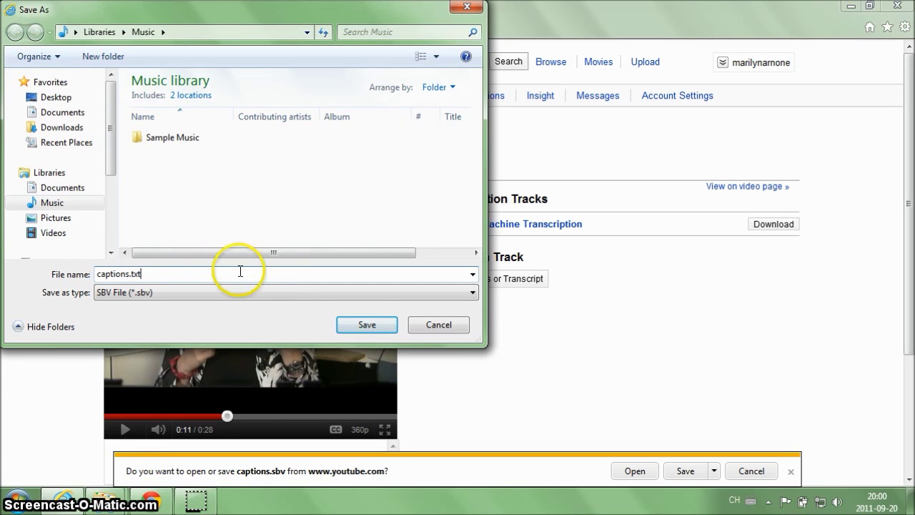
pyautogui.click(371, 326)
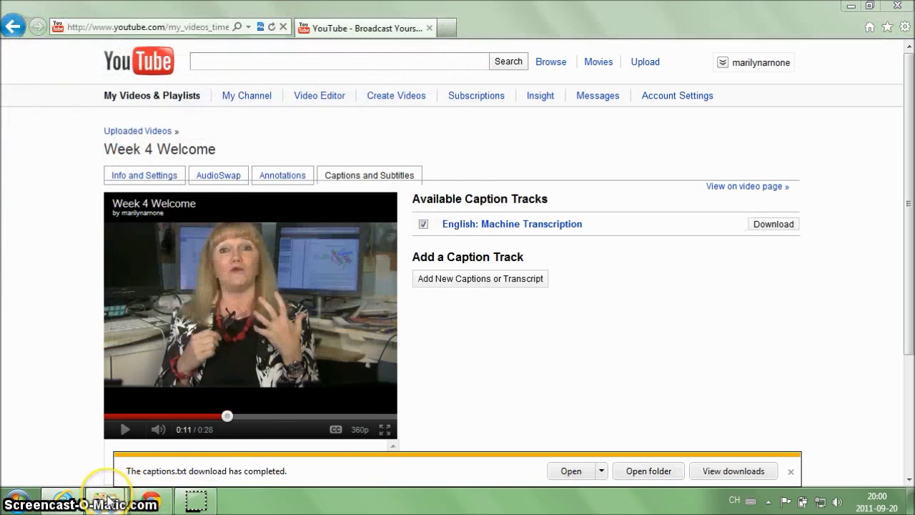
pyautogui.moveTo(106, 500)
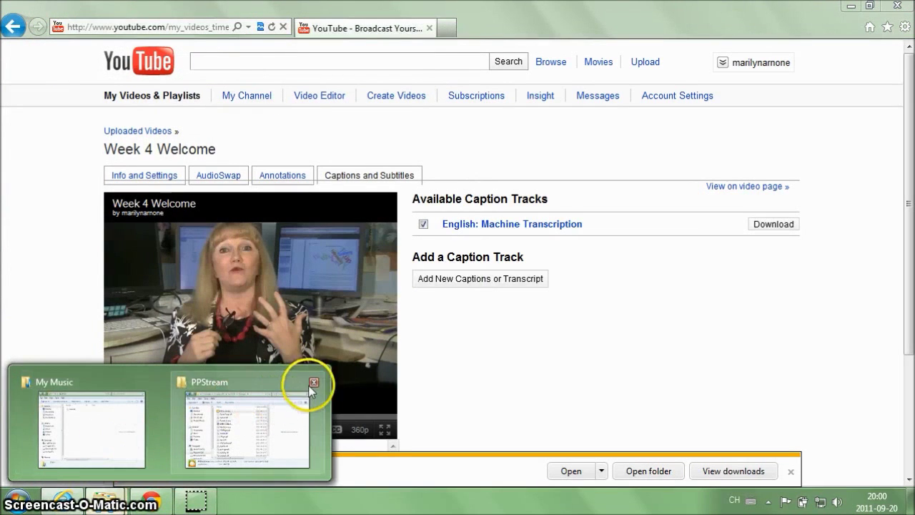
# Step: Open captions.txt from the My Music folder with WordPad
pyautogui.click(132, 394)
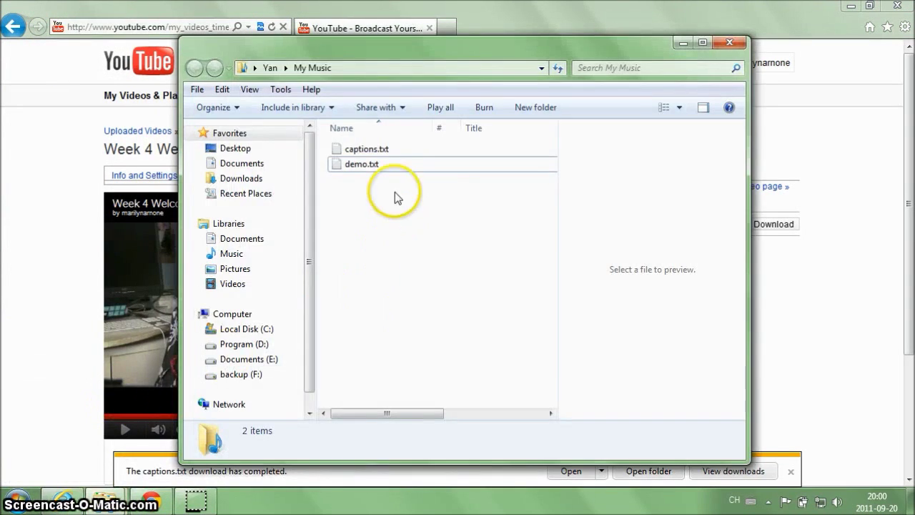
pyautogui.click(368, 151)
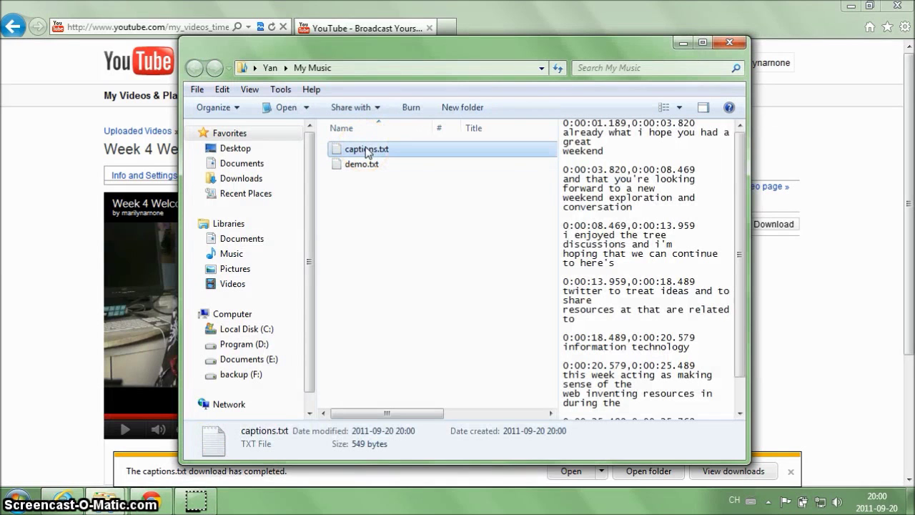
pyautogui.rightClick(367, 151)
pyautogui.moveTo(409, 251)
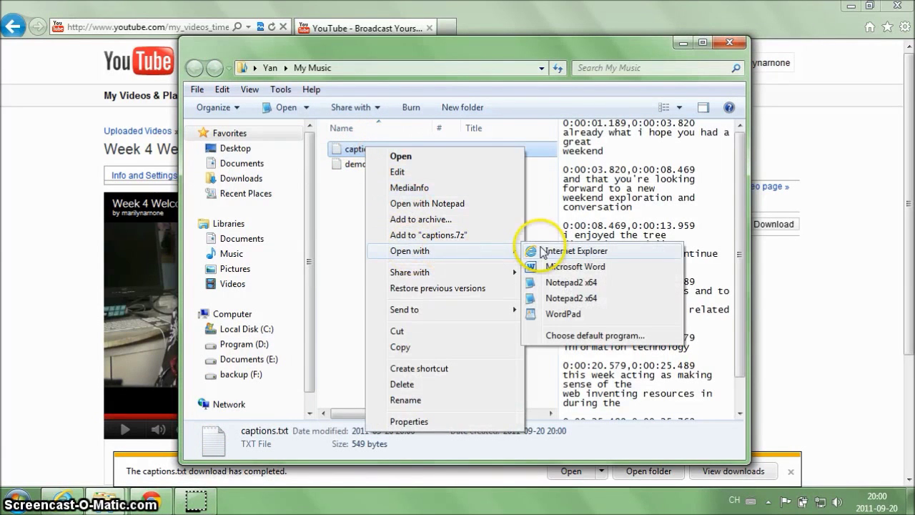
pyautogui.click(552, 314)
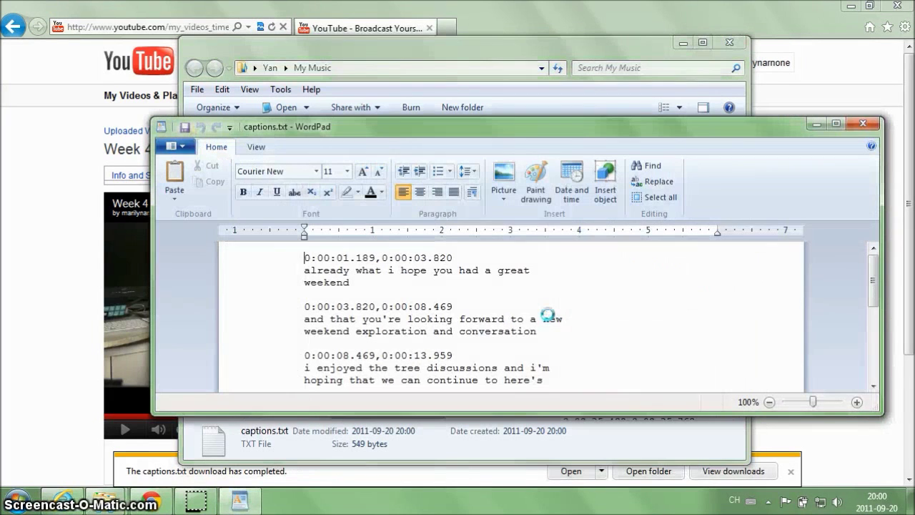
# Step: Move WordPad into view and inspect the first caption's timestamps and text
pyautogui.click(730, 42)
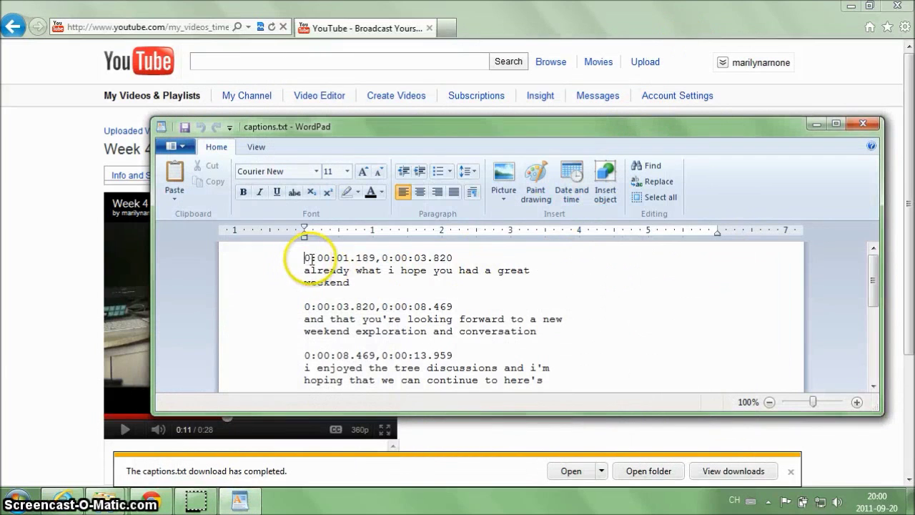
pyautogui.moveTo(305, 258); pyautogui.dragTo(467, 260)
pyautogui.click(363, 285)
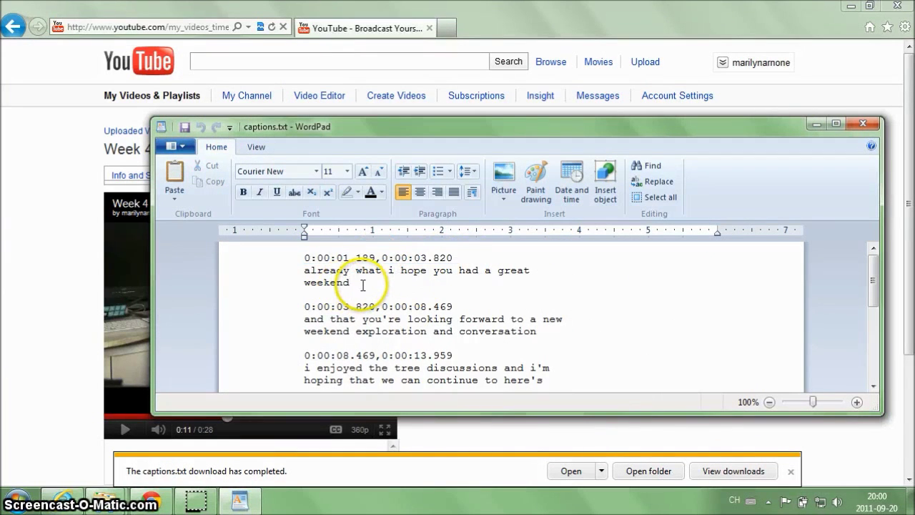
pyautogui.moveTo(354, 133); pyautogui.dragTo(500, 115)
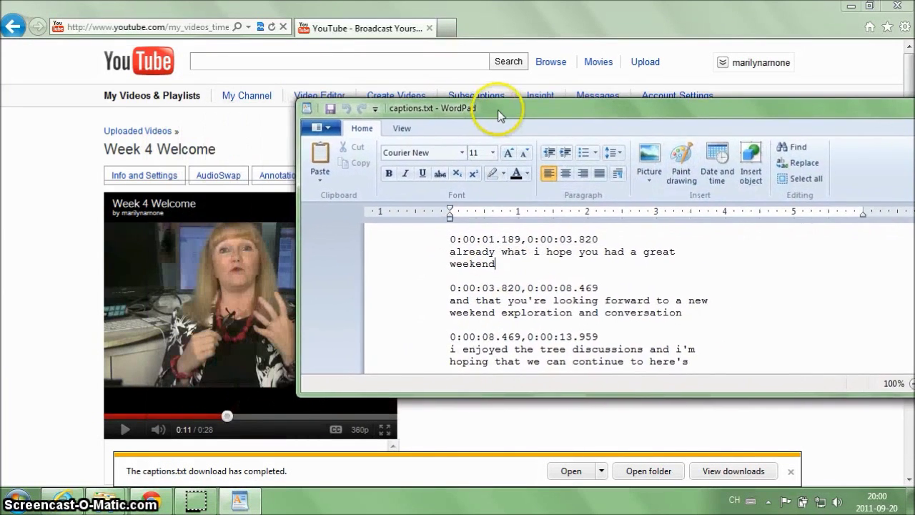
pyautogui.moveTo(527, 239); pyautogui.dragTo(598, 240)
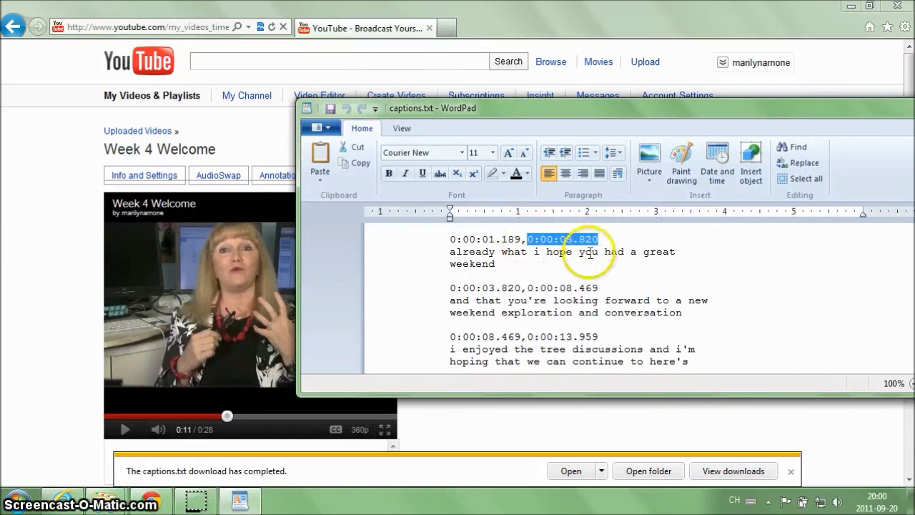
pyautogui.moveTo(521, 261); pyautogui.dragTo(449, 251)
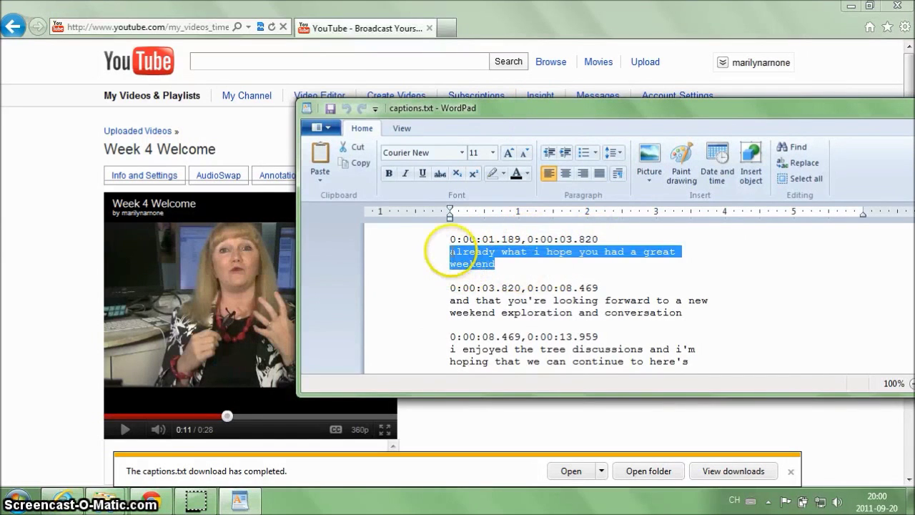
pyautogui.click(513, 266)
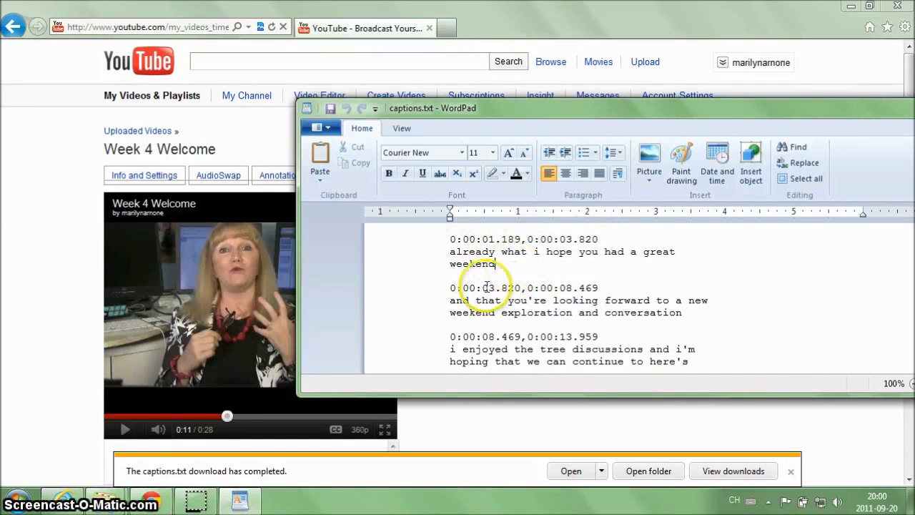
# Step: Replay the video from the start to 0:03, then select the misheard words 'already what'
pyautogui.click(118, 426)
pyautogui.click(107, 416)
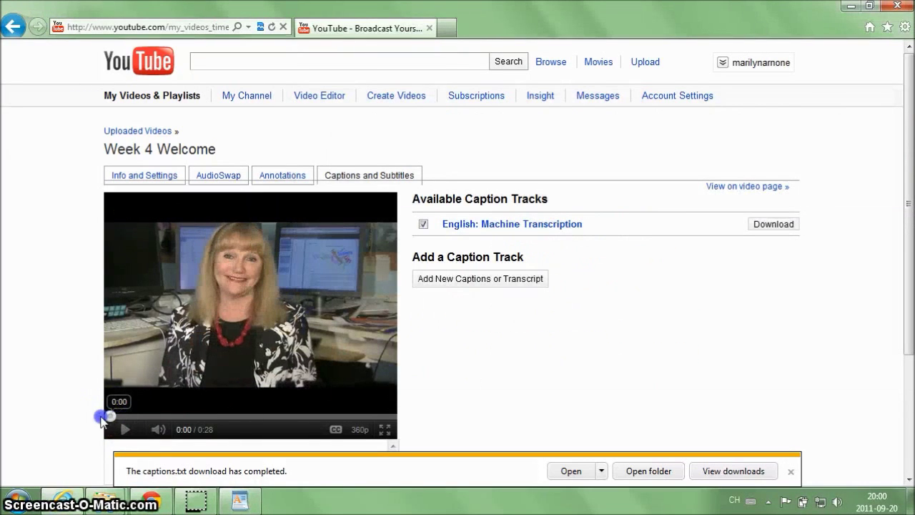
pyautogui.click(240, 500)
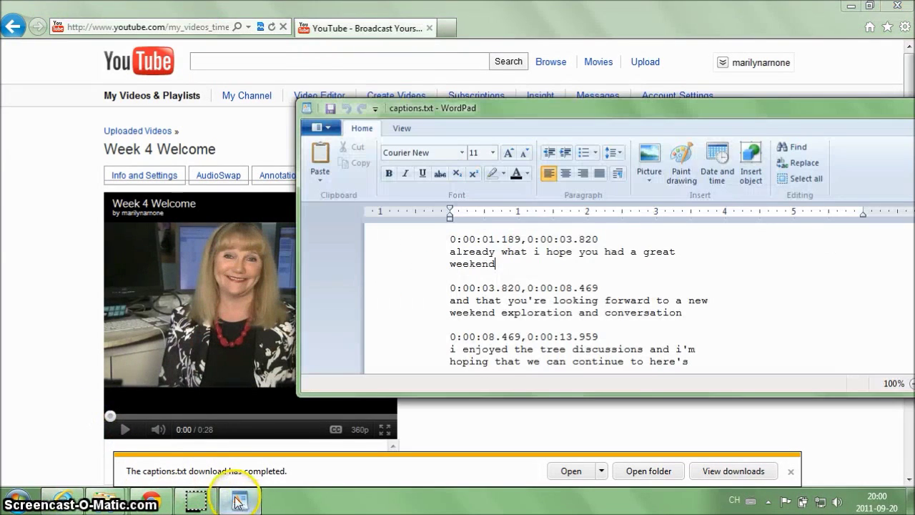
pyautogui.click(120, 429)
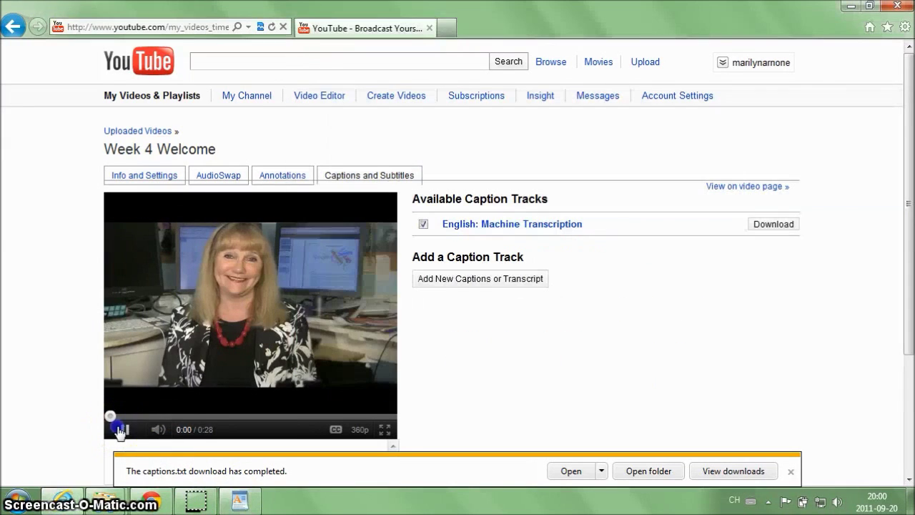
pyautogui.click(237, 500)
pyautogui.click(415, 282)
pyautogui.click(126, 430)
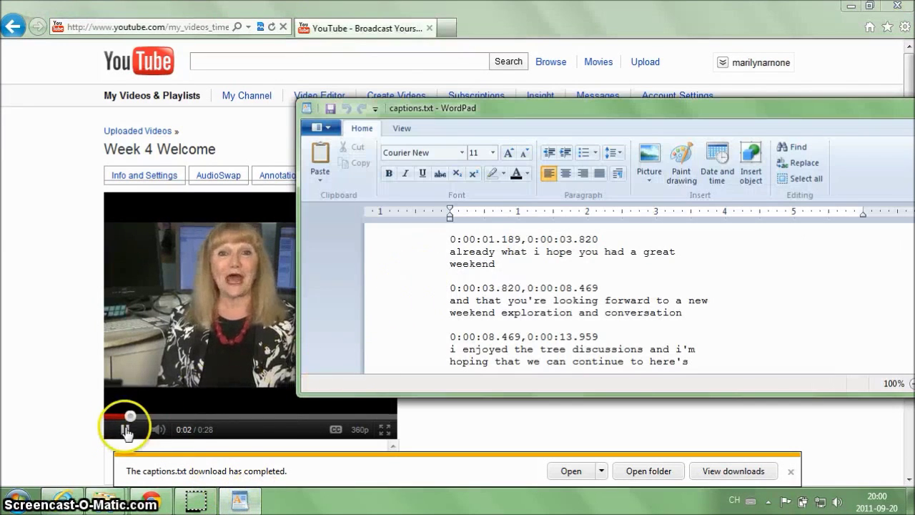
pyautogui.click(126, 429)
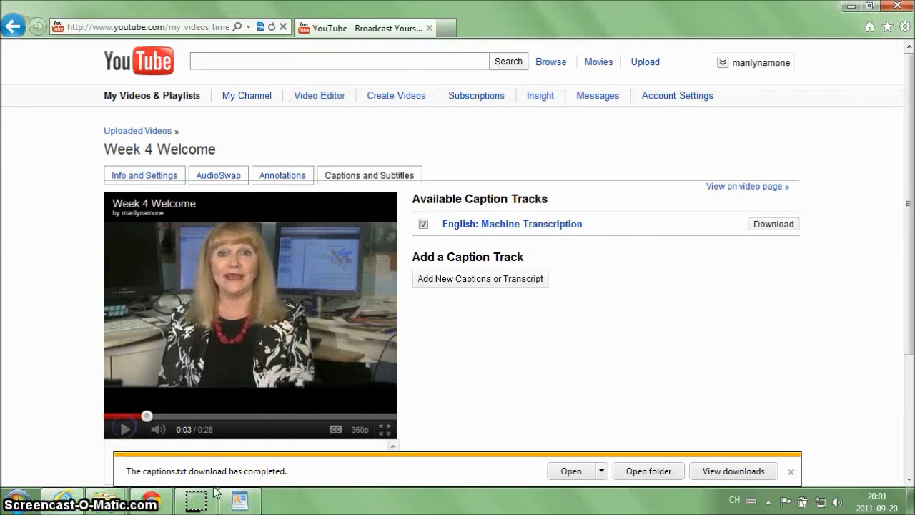
pyautogui.click(238, 500)
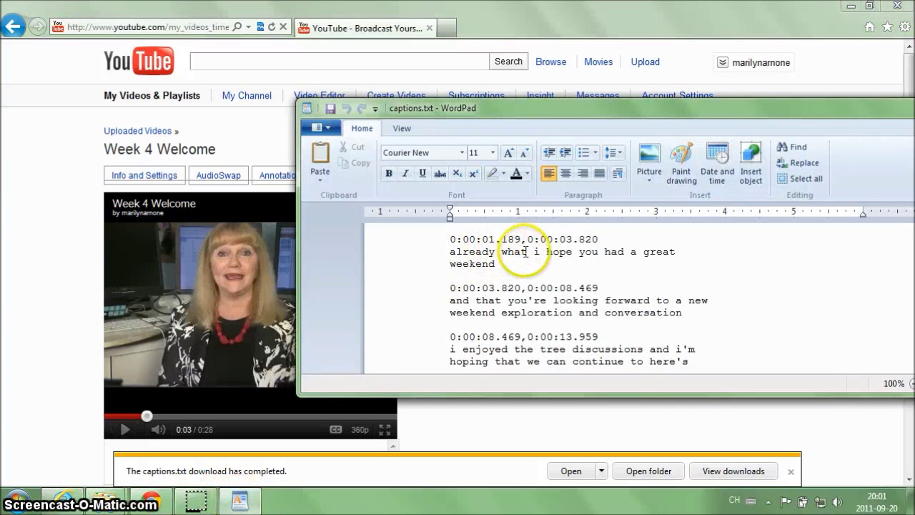
pyautogui.moveTo(526, 251); pyautogui.dragTo(472, 258)
# Step: Replace 'already what' with 'Hello everyone,' and capitalise 'I' in the first caption
pyautogui.write('Hell')
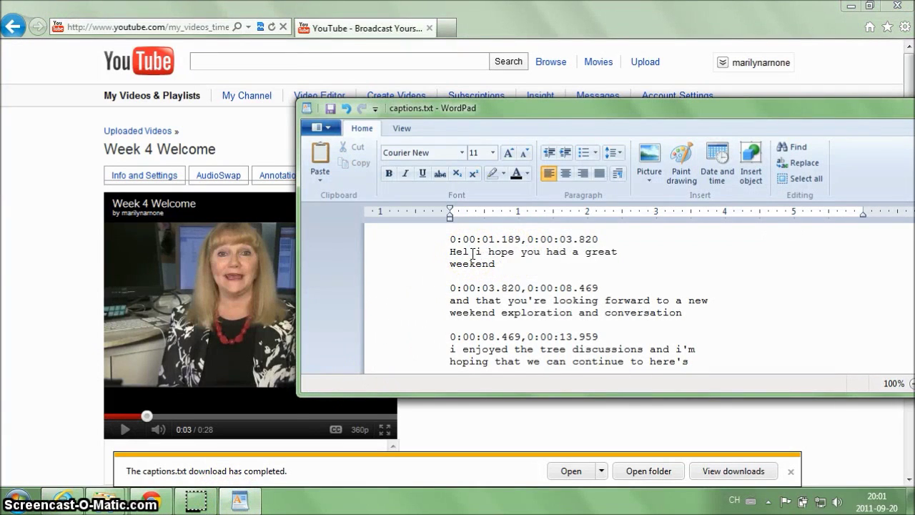
pyautogui.write('o every')
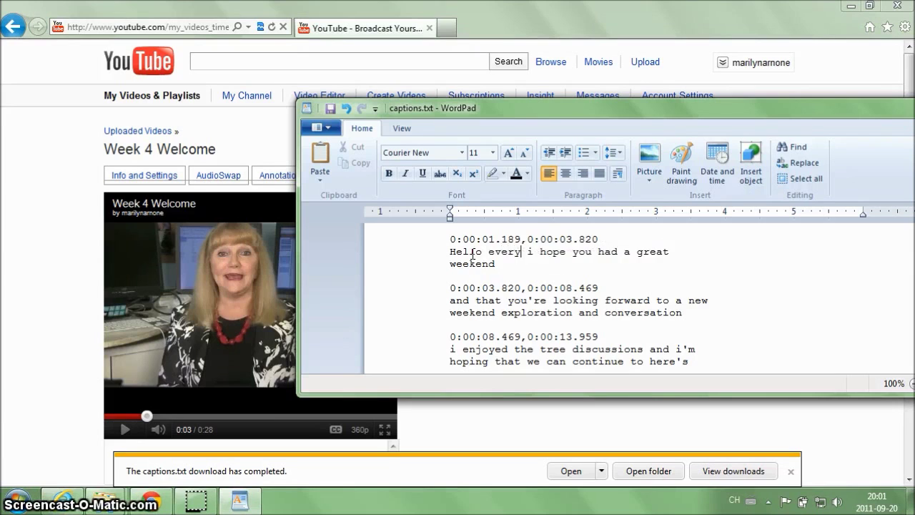
pyautogui.write('onh')
pyautogui.write(',')
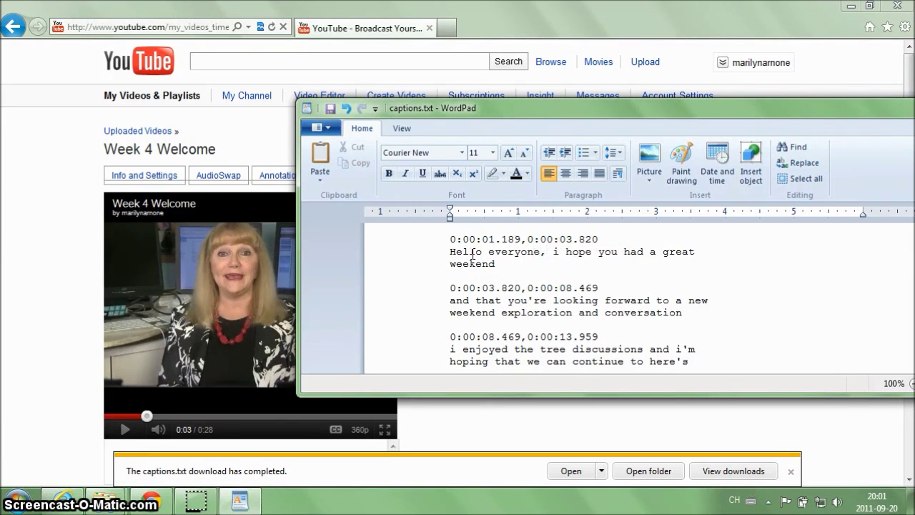
pyautogui.press('Delete')
pyautogui.write('I')
pyautogui.write('.')
pyautogui.click(463, 254)
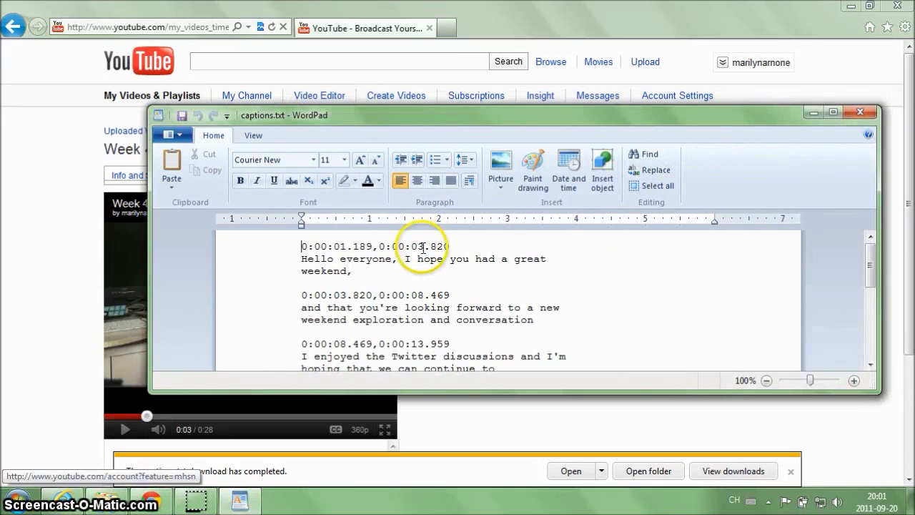
pyautogui.click(418, 258)
pyautogui.scroll(-2, 418, 258)
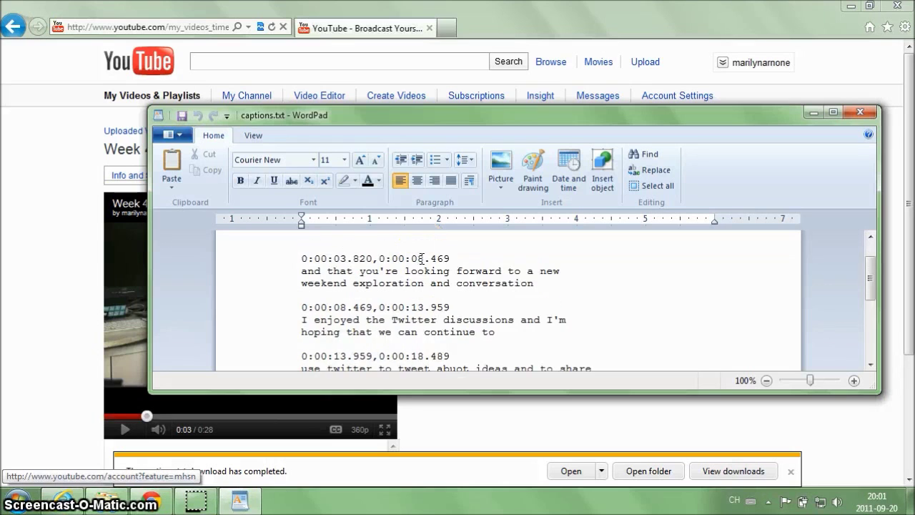
# Step: Change 'weekend' to 'week of' in the second caption, save captions.txt, and close WordPad
pyautogui.click(346, 249)
pyautogui.scroll(2, 346, 249)
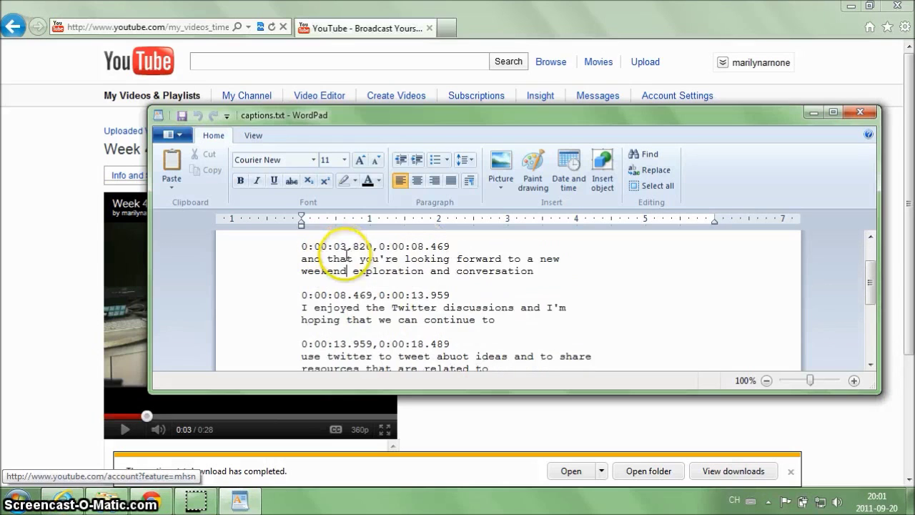
pyautogui.press('BackSpace')
pyautogui.press('BackSpace')
pyautogui.press('BackSpace')
pyautogui.write('of')
pyautogui.click(184, 121)
pyautogui.scroll(-2, 183, 122)
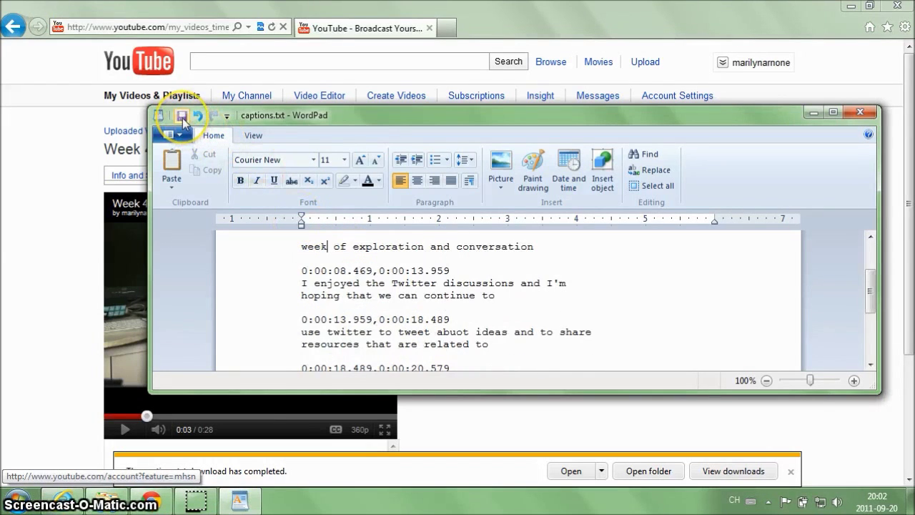
pyautogui.scroll(1, 433, 314)
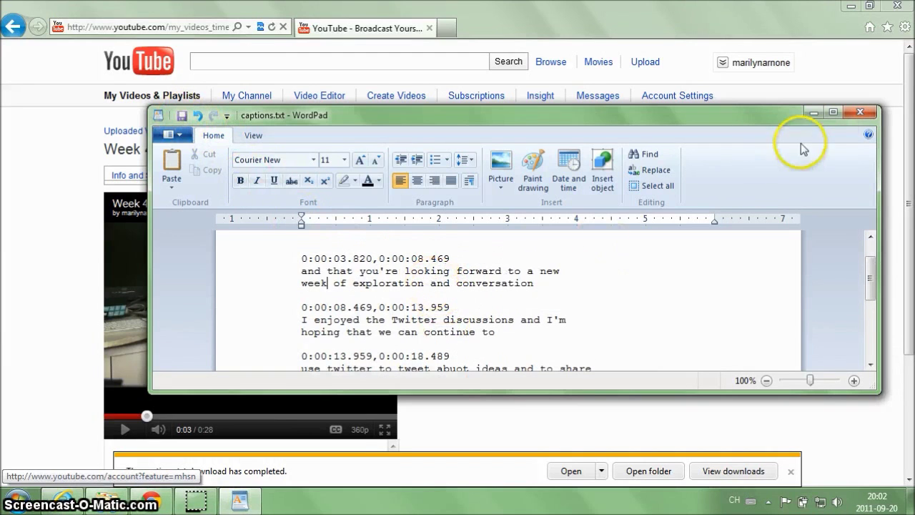
pyautogui.click(865, 113)
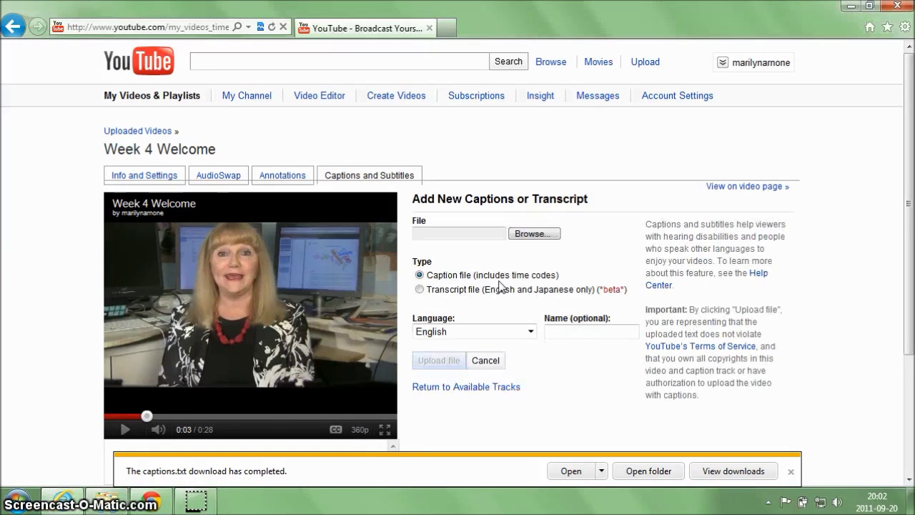
# Step: Browse to captions.txt in the Music library and upload it as the caption file
pyautogui.click(532, 234)
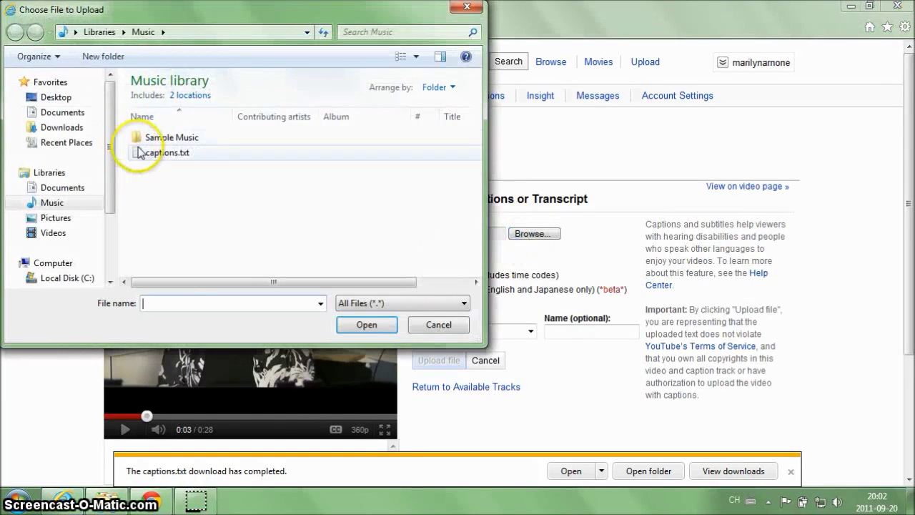
pyautogui.click(140, 153)
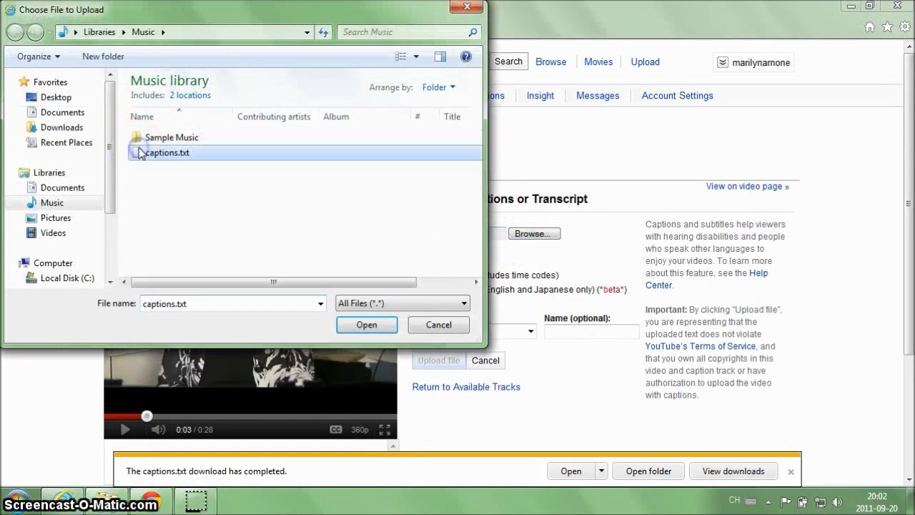
pyautogui.click(365, 325)
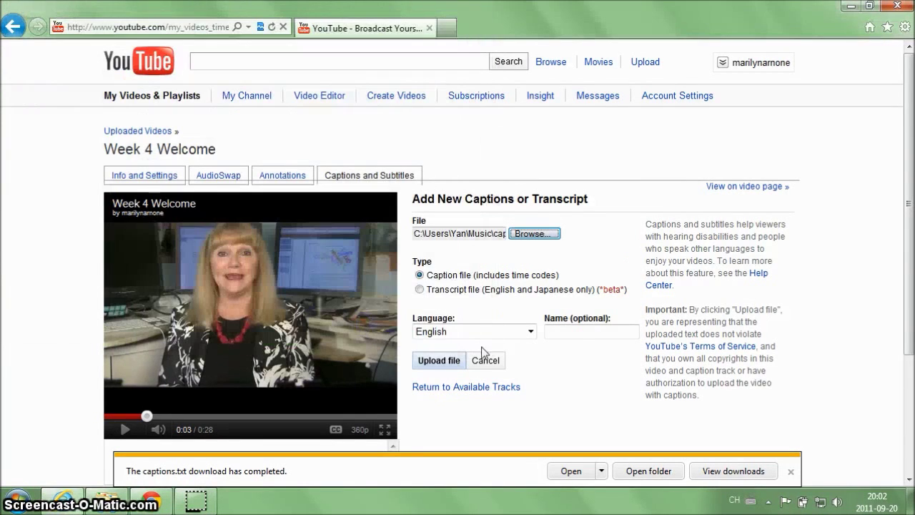
pyautogui.click(452, 361)
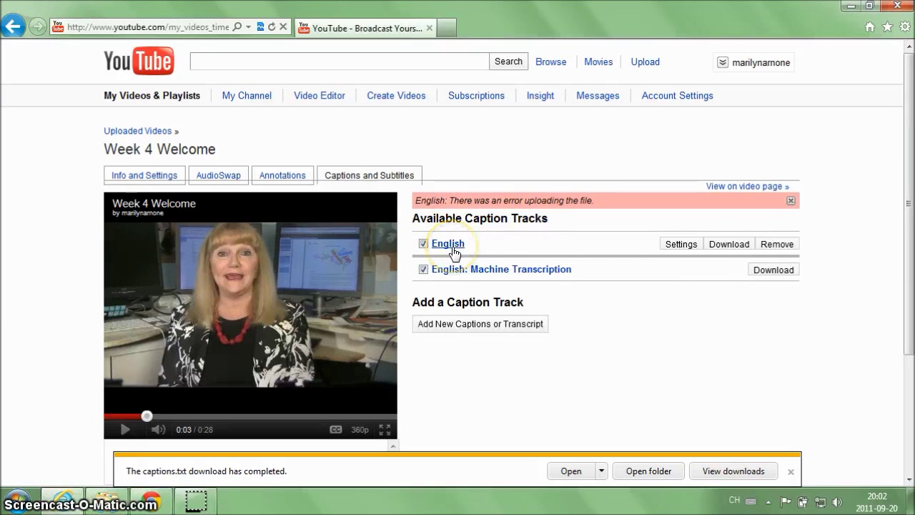
pyautogui.click(450, 246)
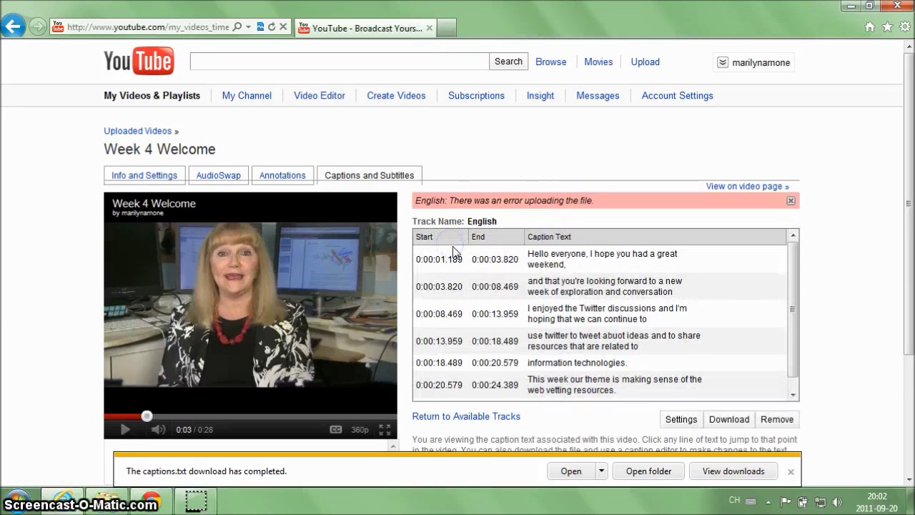
pyautogui.scroll(-3, 581, 334)
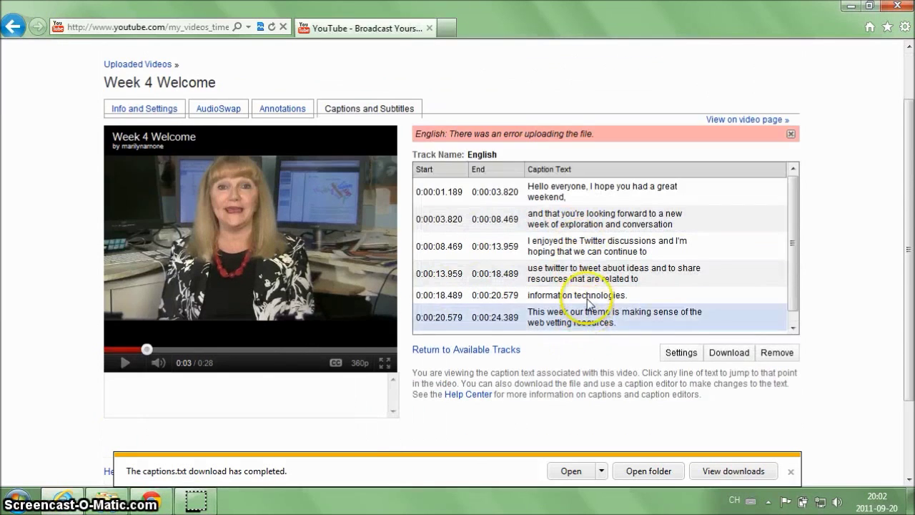
pyautogui.scroll(3, 581, 314)
pyautogui.scroll(-3, 581, 295)
pyautogui.scroll(3, 620, 283)
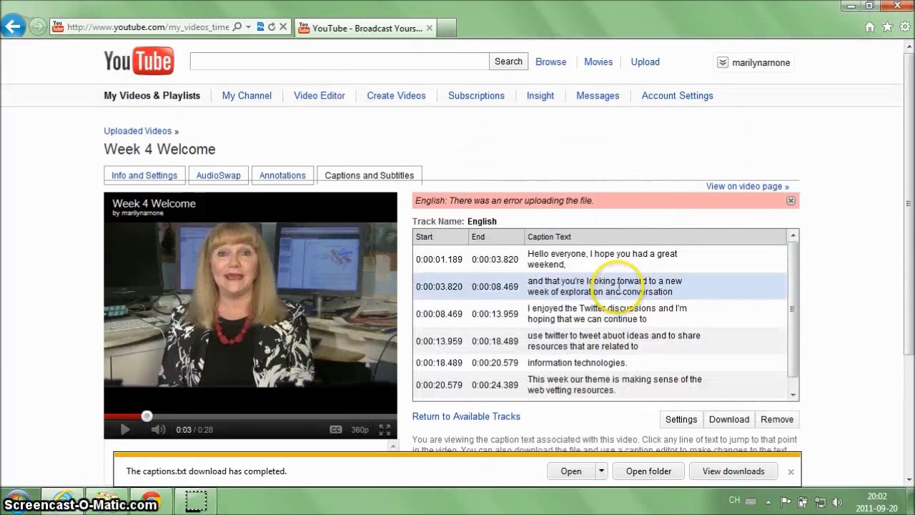
pyautogui.click(478, 417)
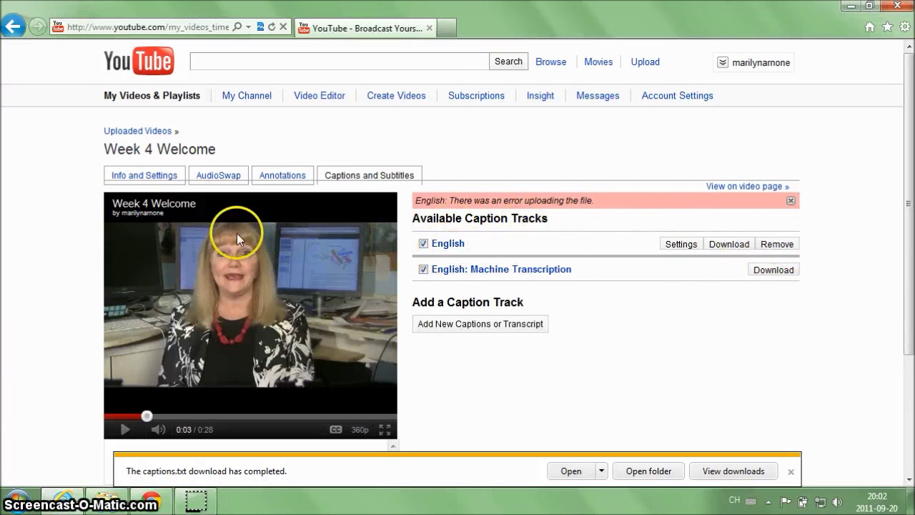
# Step: Open Week 4 Welcome in a new tab and play it from the beginning
pyautogui.click(172, 206)
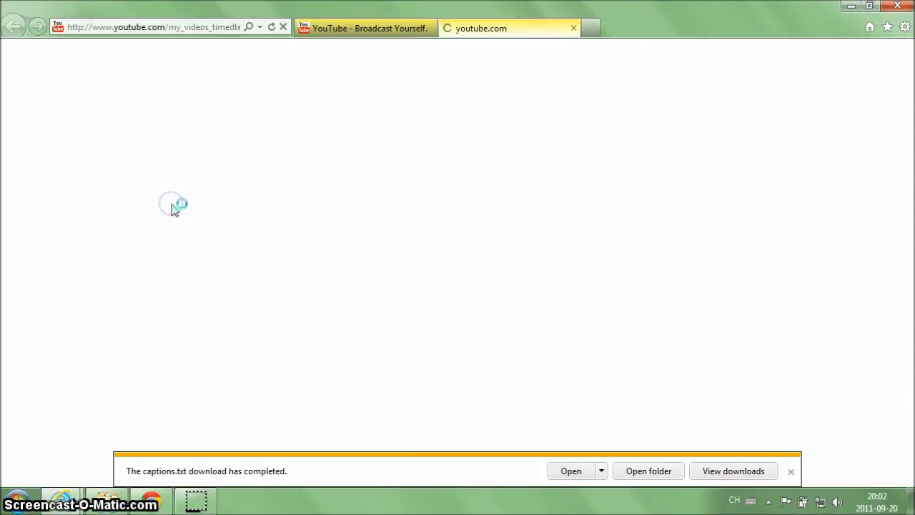
pyautogui.scroll(-1, 172, 208)
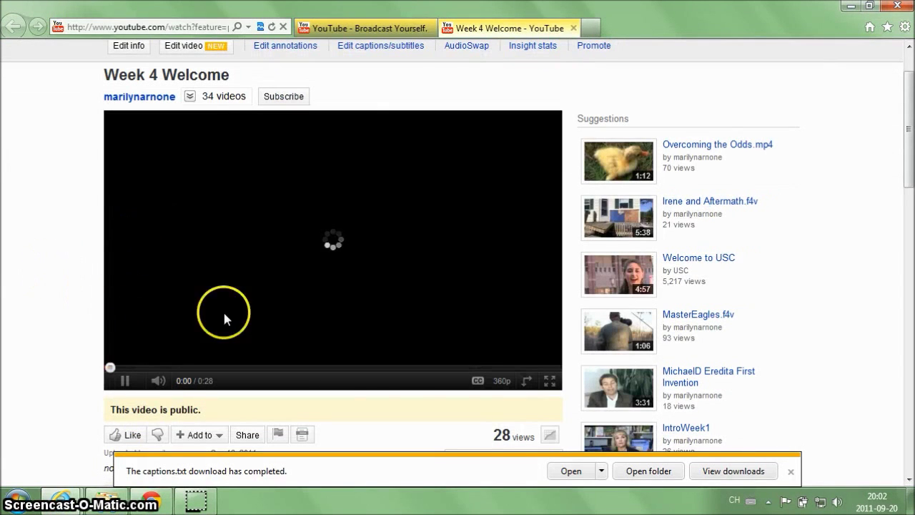
pyautogui.moveTo(478, 381)
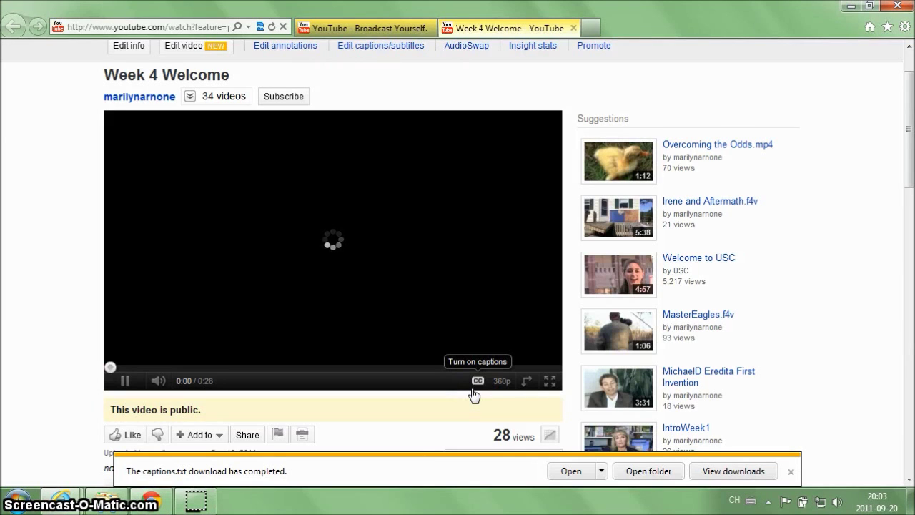
pyautogui.press('super')
pyautogui.press('super')
pyautogui.click(107, 369)
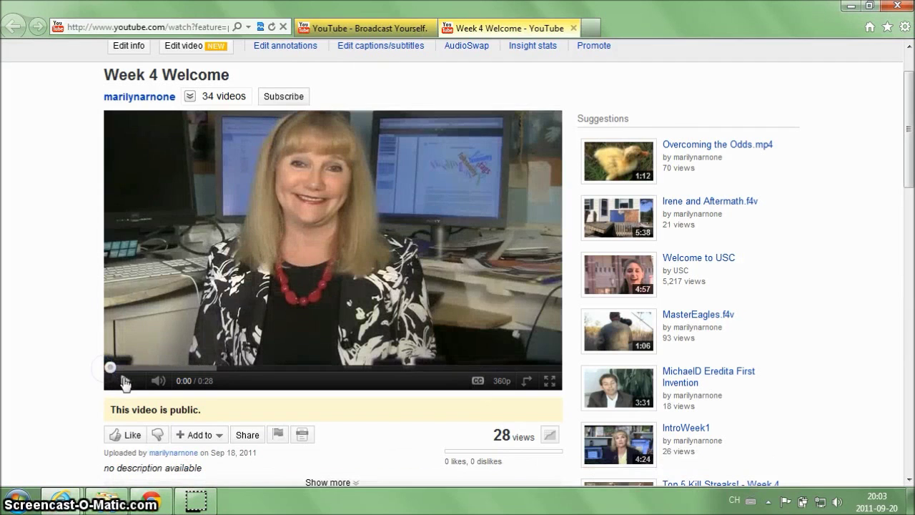
pyautogui.click(125, 382)
# Step: Turn on English captions, pause at 0:11 to read them, then close the tab
pyautogui.scroll(1, 123, 384)
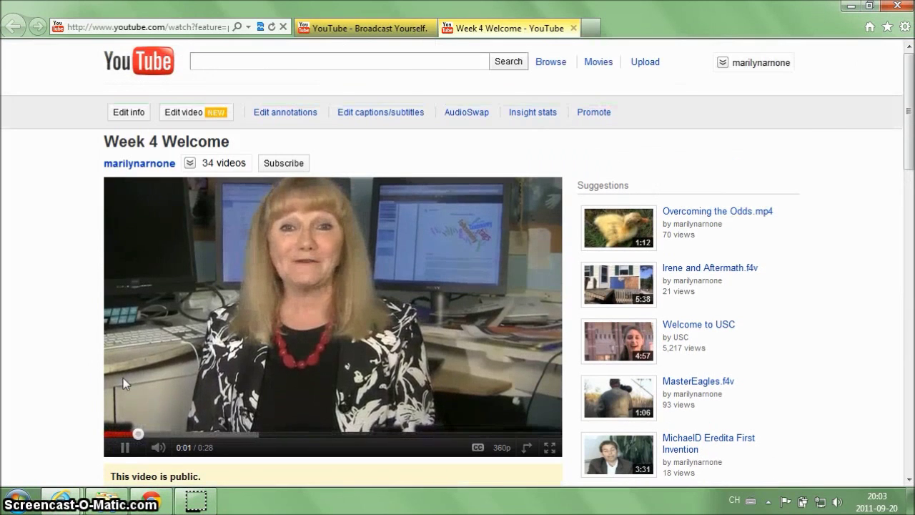
pyautogui.click(478, 449)
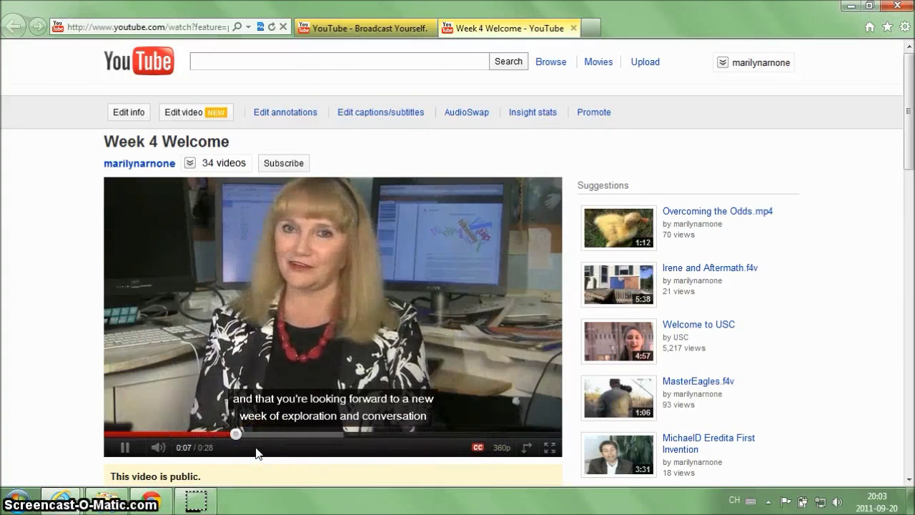
pyautogui.click(124, 449)
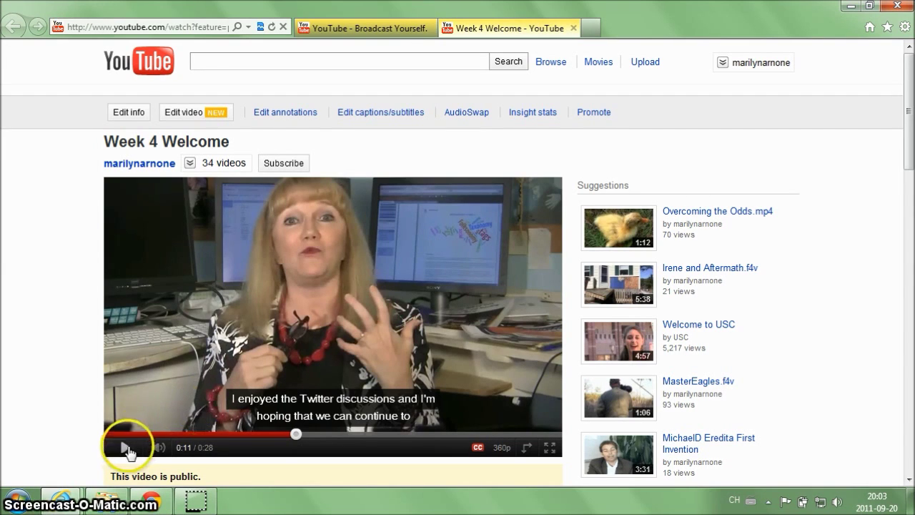
pyautogui.hotkey('ctrl', 'w')
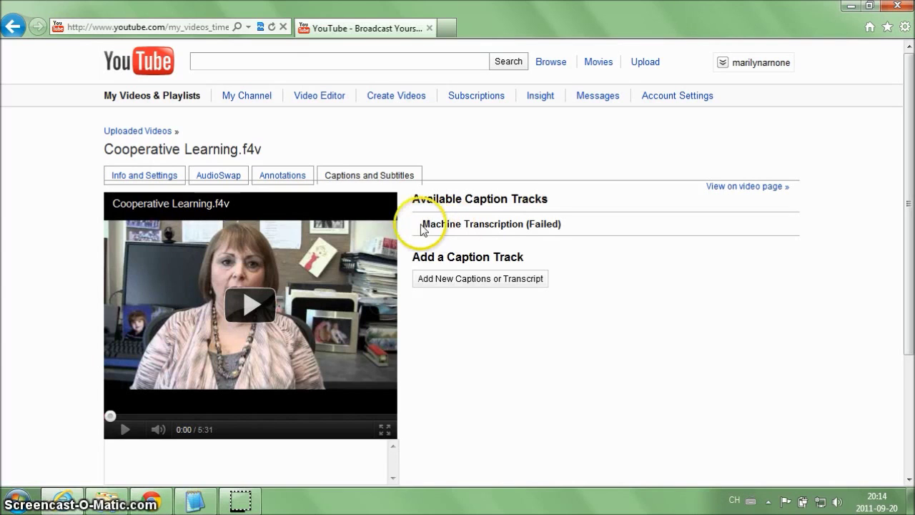
# Step: Highlight the failed Machine Transcription entry and bring up the My Music folder
pyautogui.moveTo(425, 224); pyautogui.dragTo(469, 223)
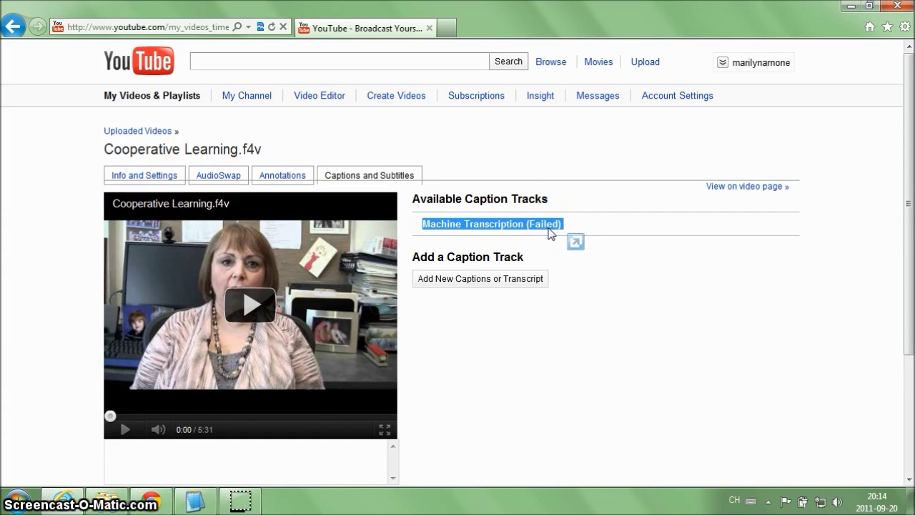
pyautogui.click(108, 501)
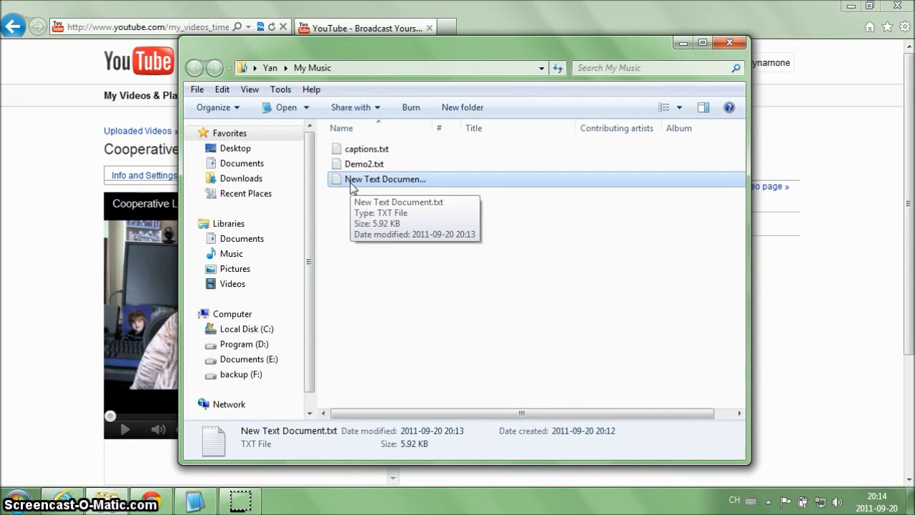
pyautogui.doubleClick(351, 180)
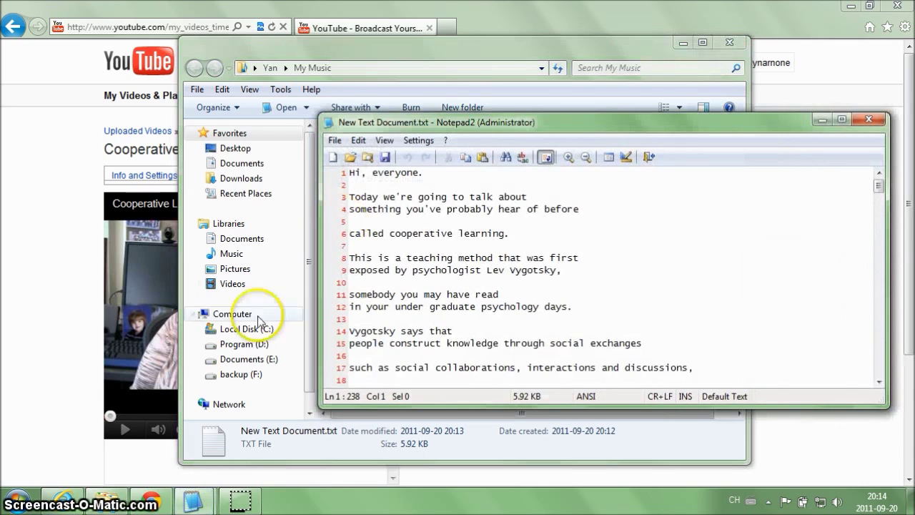
pyautogui.click(126, 429)
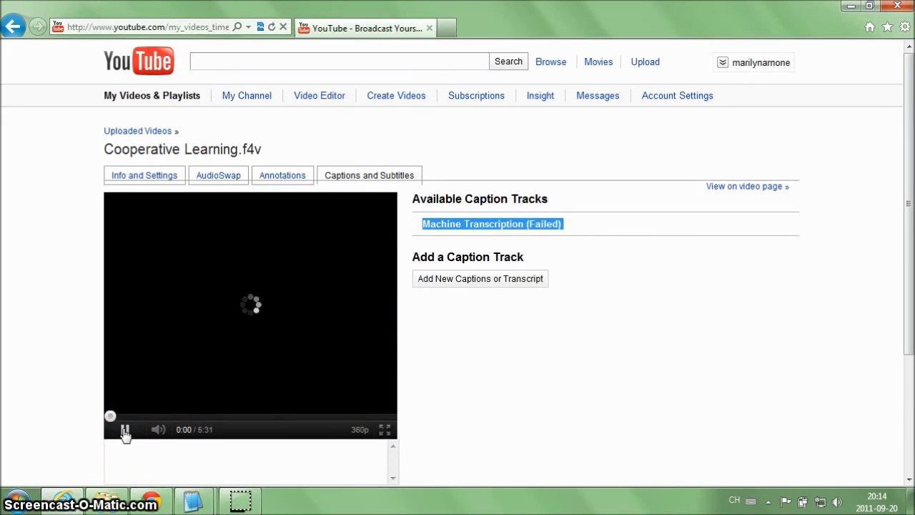
pyautogui.hotkey('alt', 'Tab')
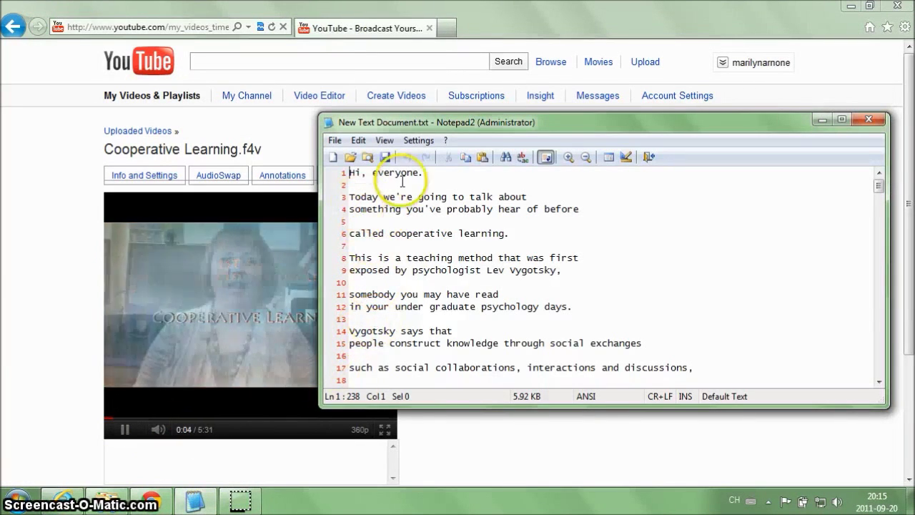
pyautogui.moveTo(457, 121); pyautogui.dragTo(502, 118)
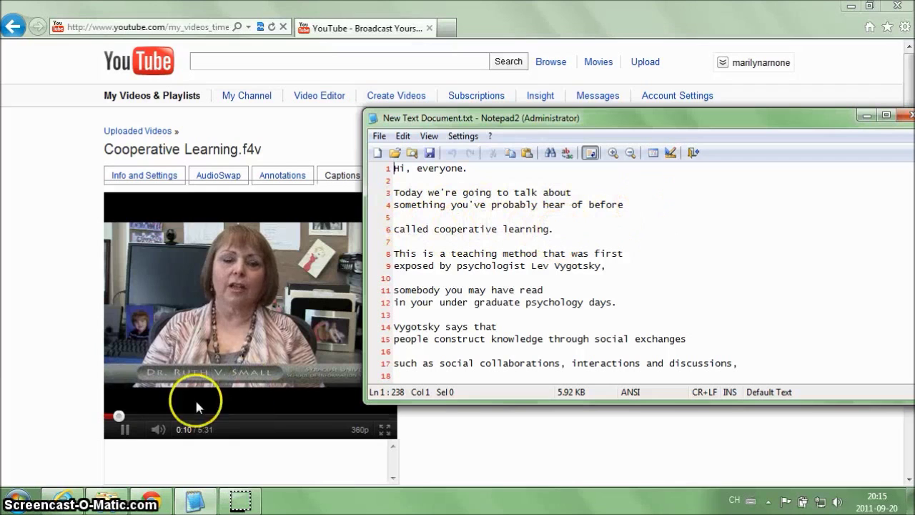
pyautogui.click(126, 432)
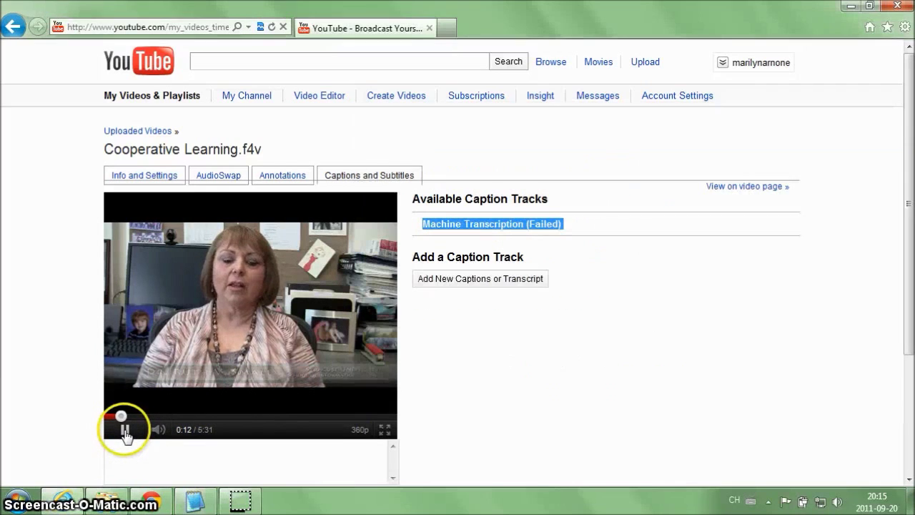
pyautogui.click(195, 503)
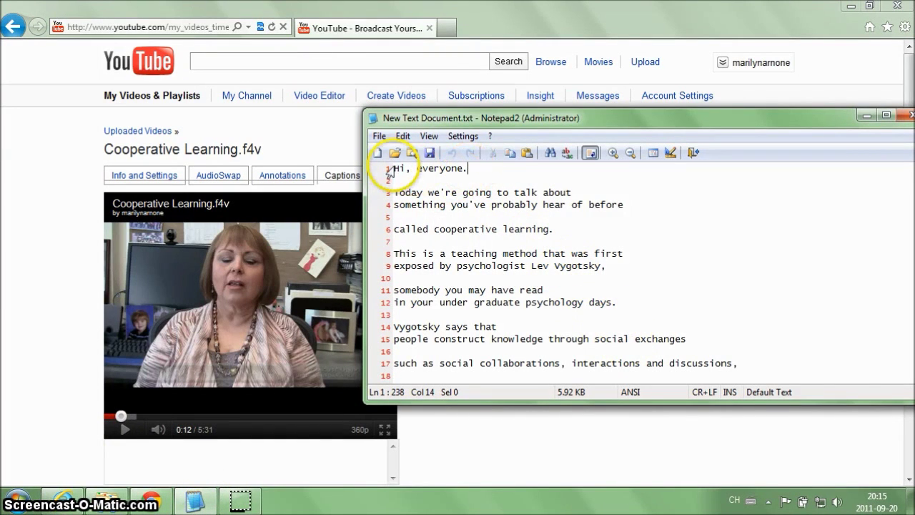
pyautogui.moveTo(395, 168); pyautogui.dragTo(484, 168)
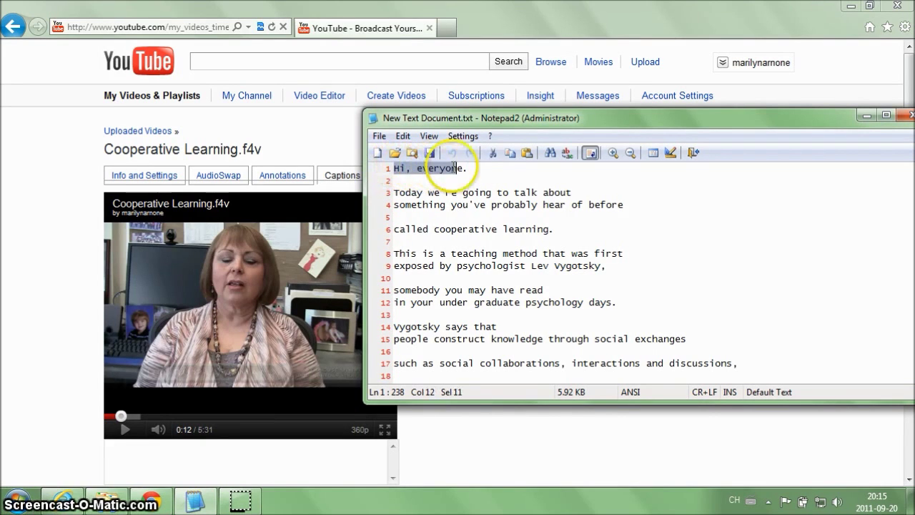
pyautogui.moveTo(395, 192); pyautogui.dragTo(451, 227)
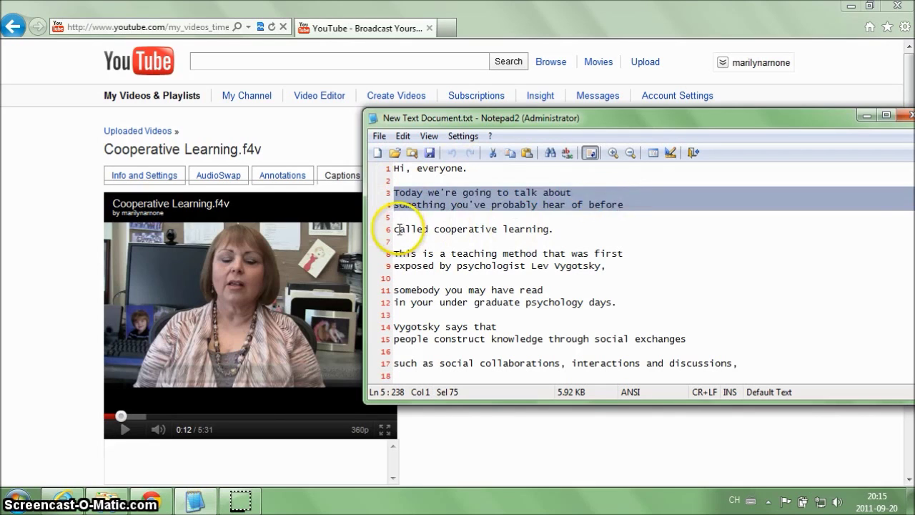
pyautogui.moveTo(395, 228); pyautogui.dragTo(565, 229)
pyautogui.moveTo(572, 118); pyautogui.dragTo(468, 124)
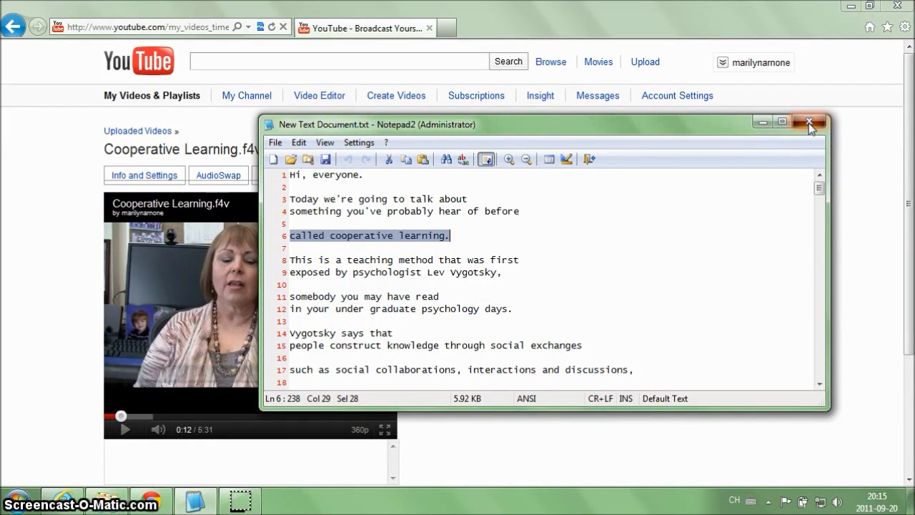
pyautogui.moveTo(809, 123); pyautogui.dragTo(326, 161)
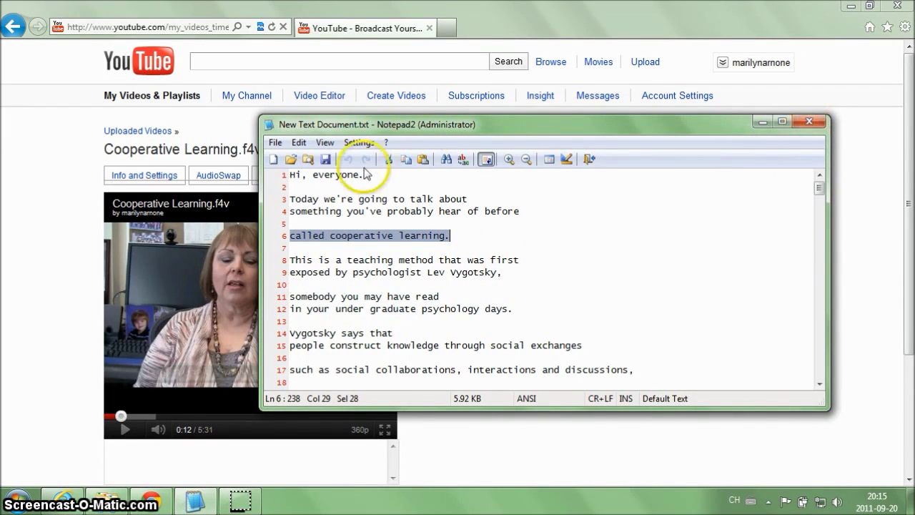
# Step: Upload New Text Document.txt as an untimed transcript file for Cooperative Learning.f4v
pyautogui.click(809, 121)
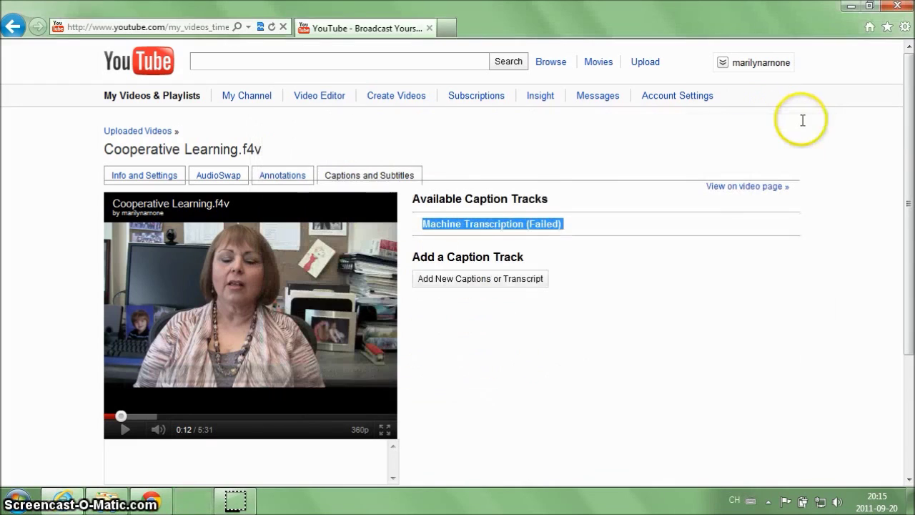
pyautogui.click(486, 280)
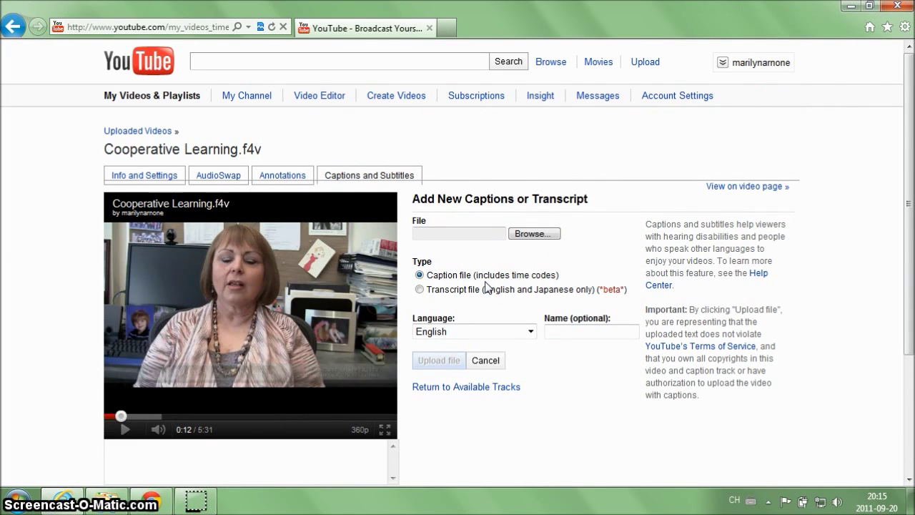
pyautogui.click(420, 290)
pyautogui.click(534, 233)
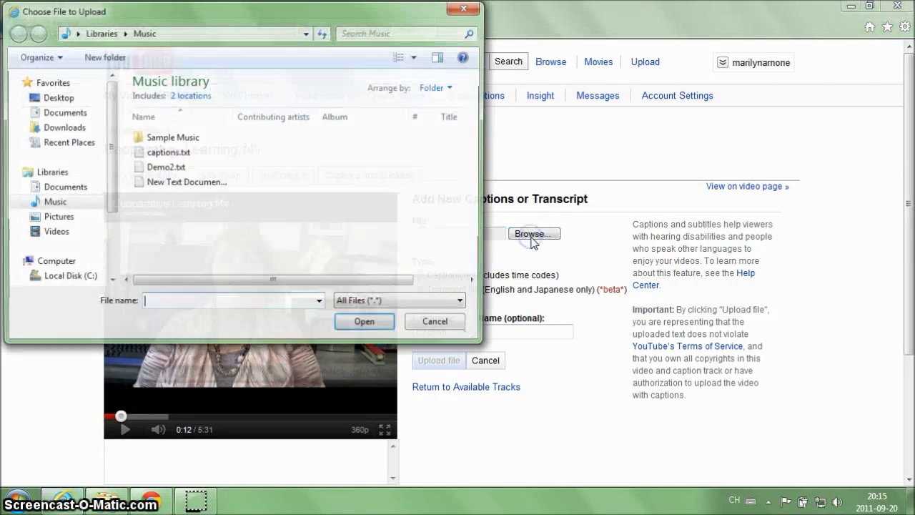
pyautogui.click(205, 186)
pyautogui.click(365, 326)
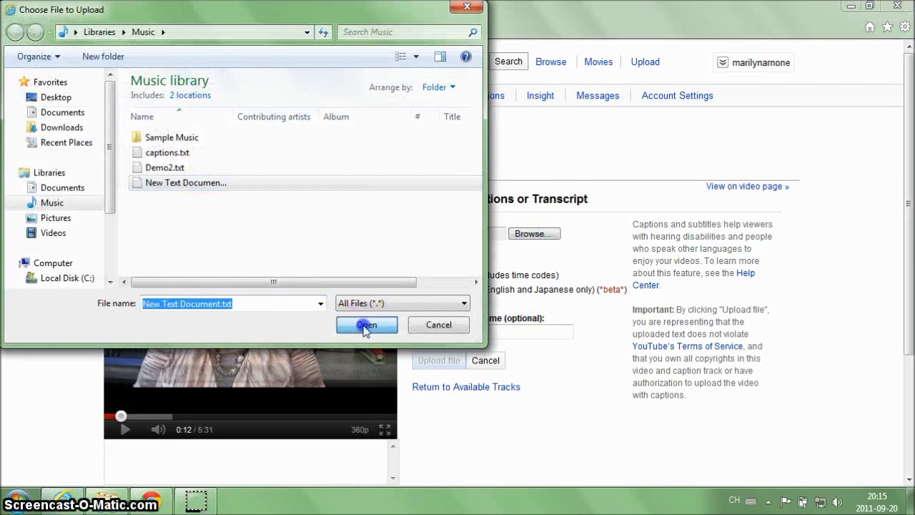
pyautogui.click(442, 361)
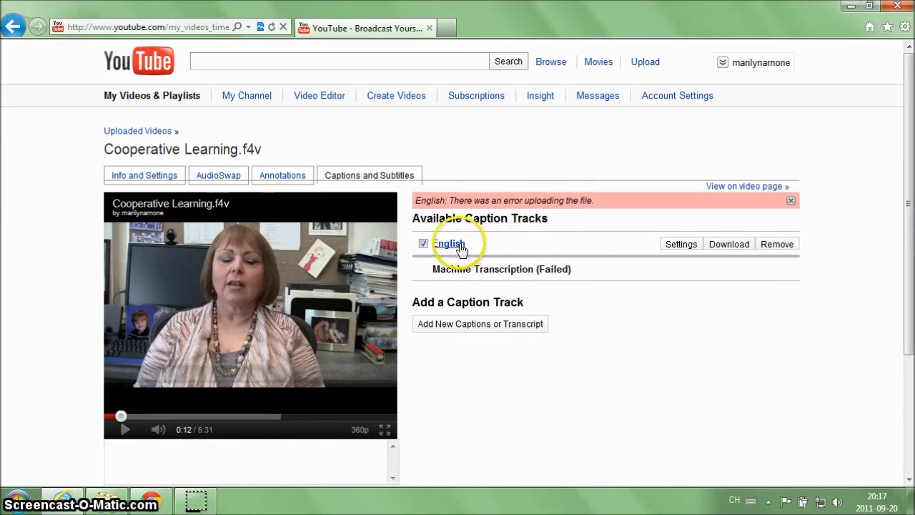
# Step: Open Cooperative Learning.f4v's English track and scroll through its auto-timed transcript lines
pyautogui.click(461, 248)
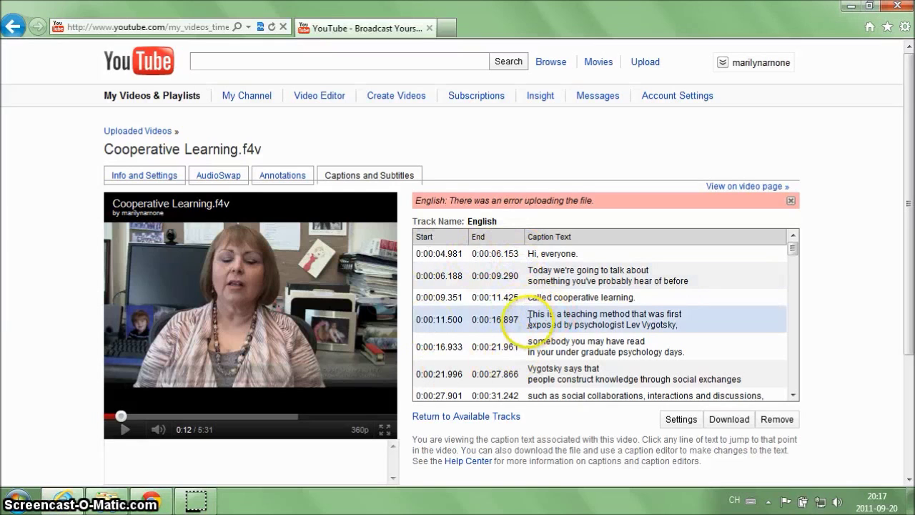
pyautogui.scroll(-1, 499, 312)
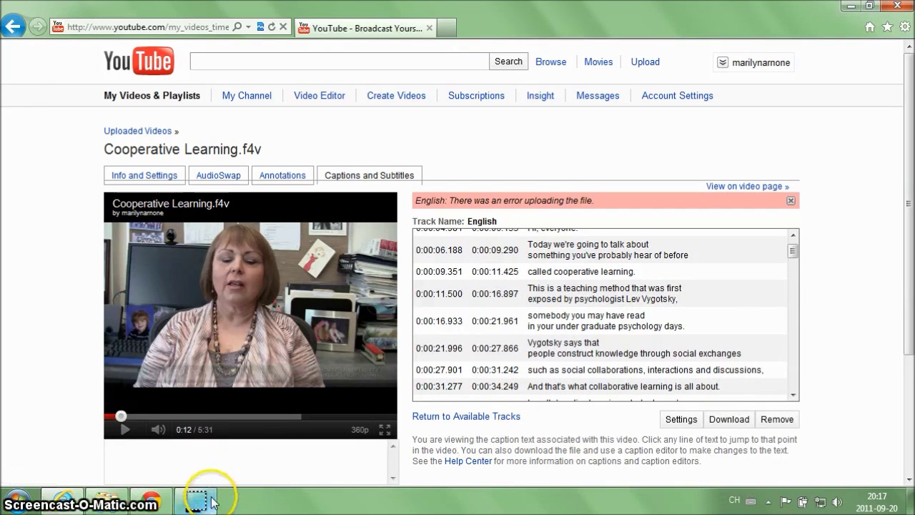
pyautogui.click(479, 418)
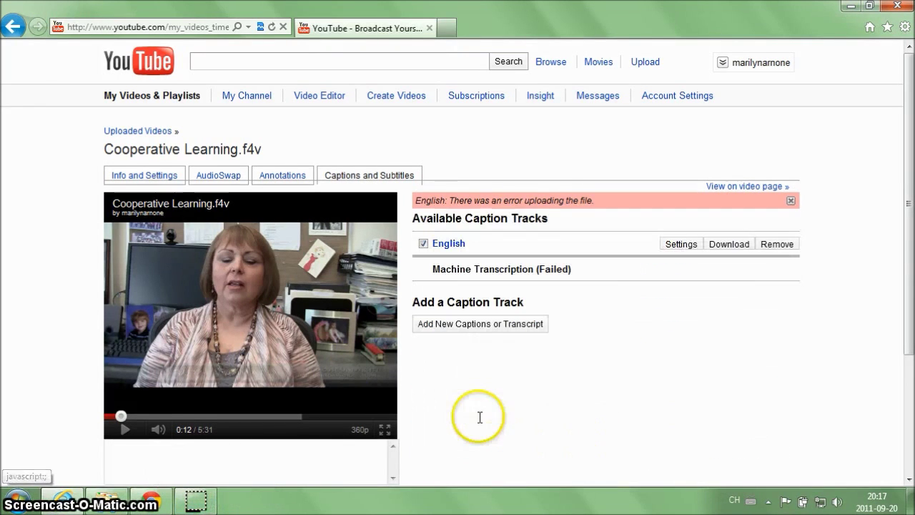